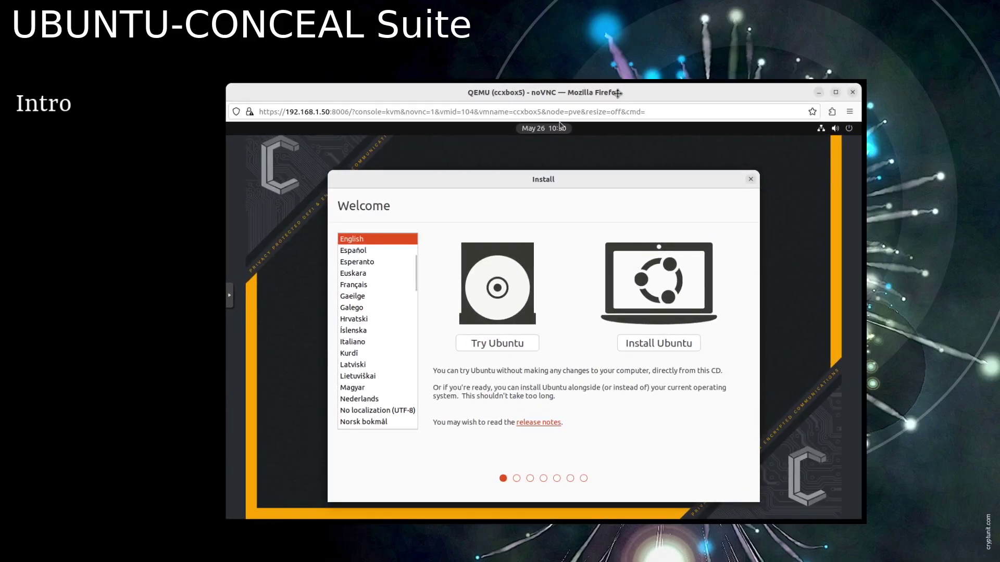
- Choose Install Ubuntu, keep the English (US) keyboard, and accept normal installation with updates
click(669, 344)
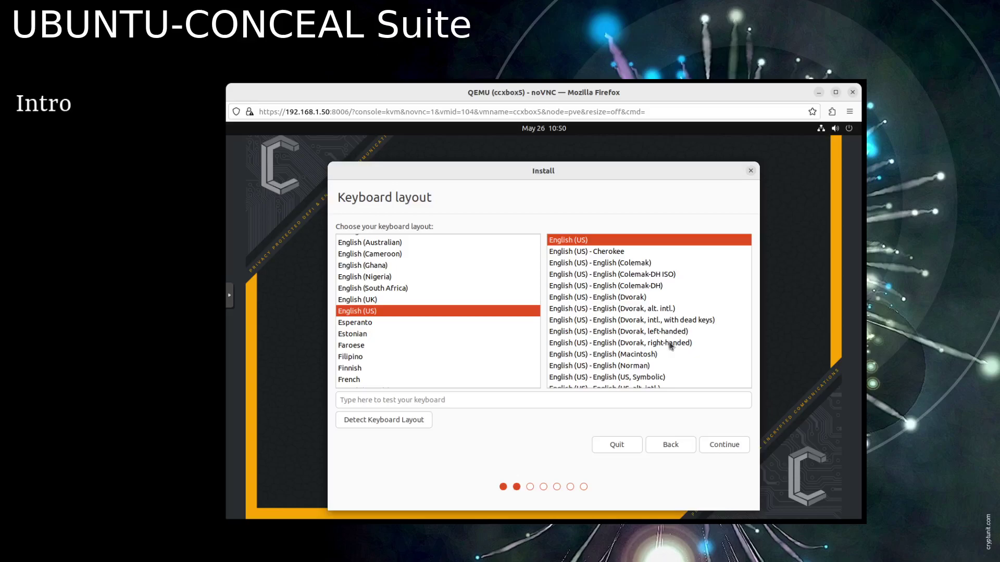
click(729, 447)
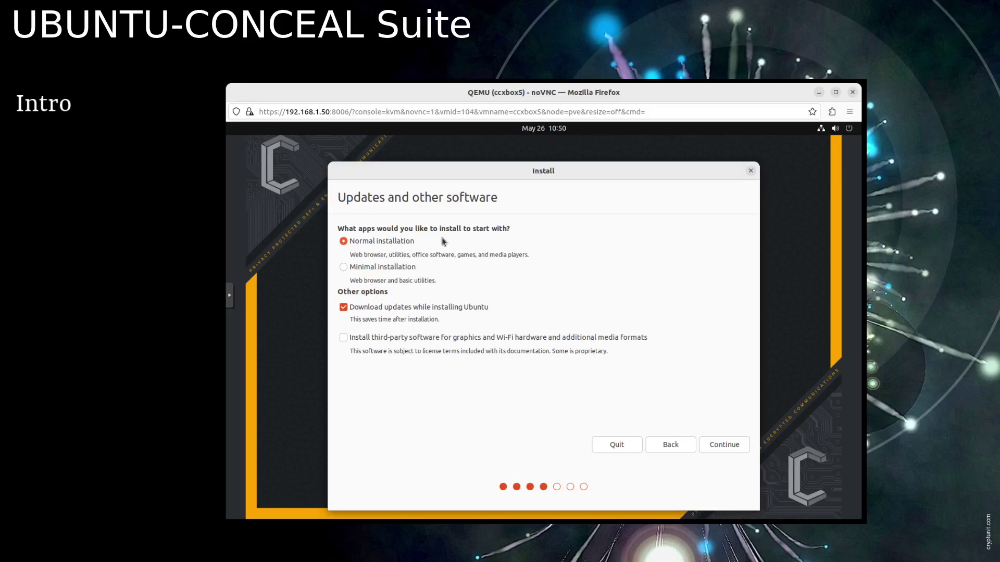
click(724, 445)
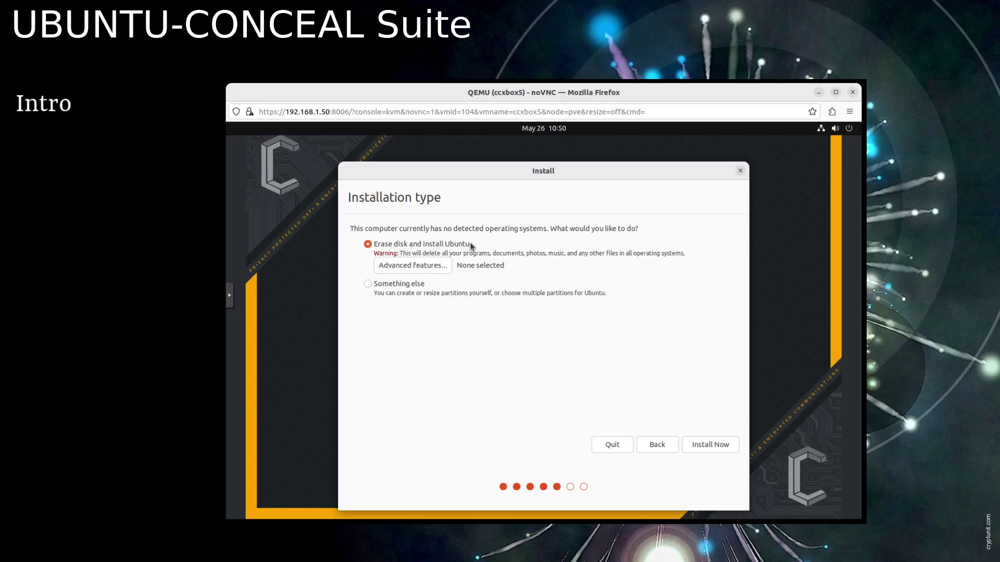
- Install with Erase disk, confirm writing the partition changes, and accept Toronto as the location
click(720, 446)
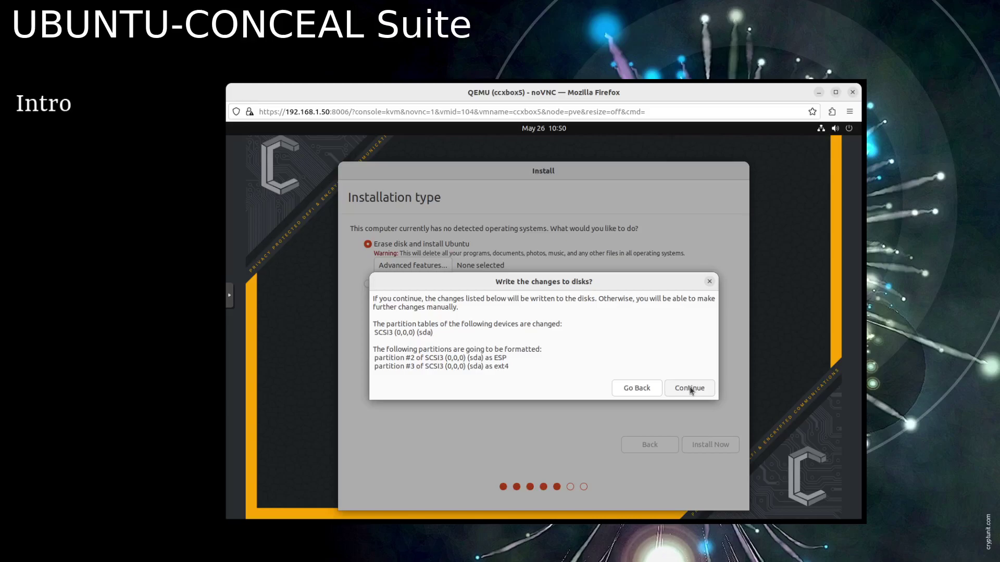
click(689, 388)
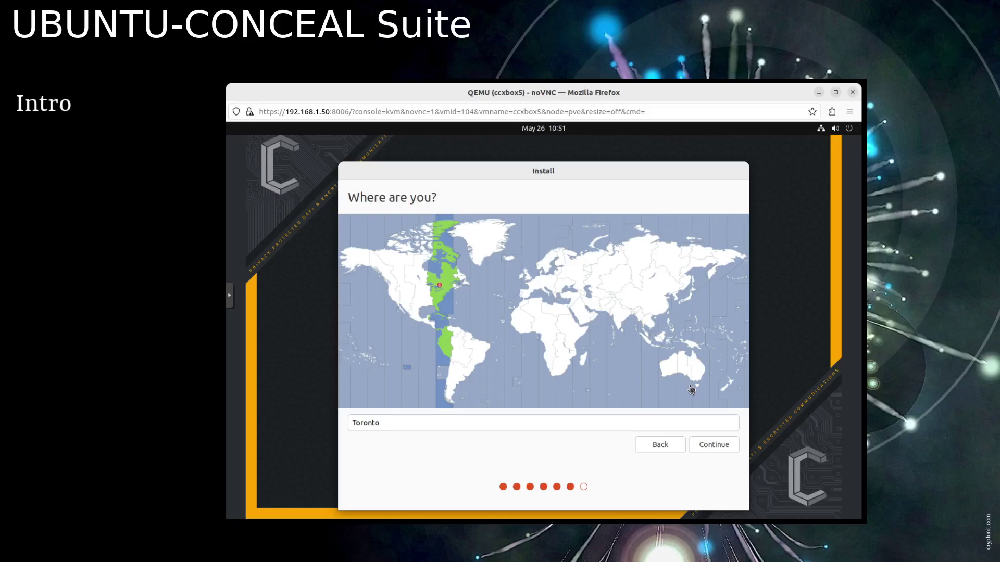
click(716, 444)
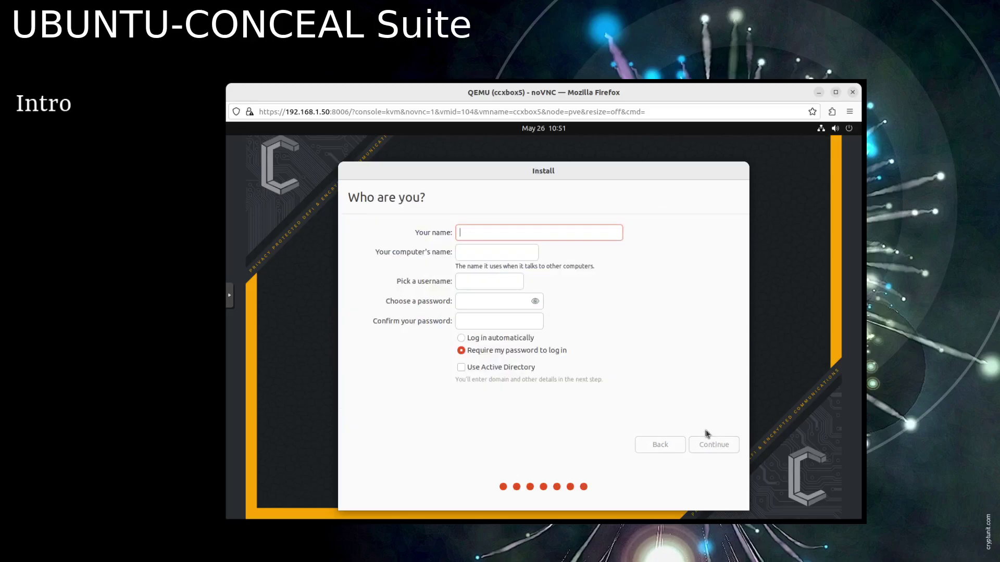
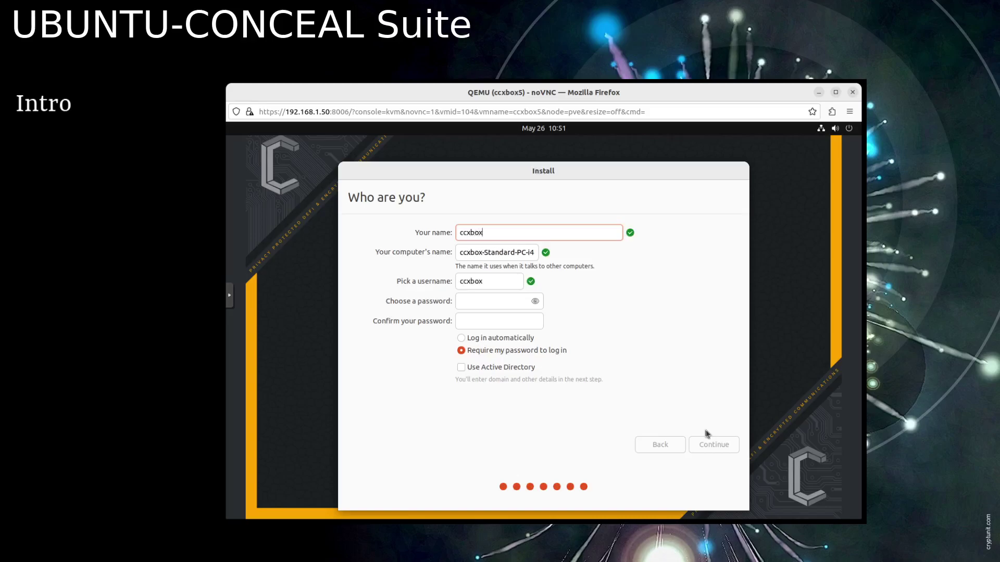
- Enter the account name and confirmed password, enable automatic login, and begin installing
click(469, 300)
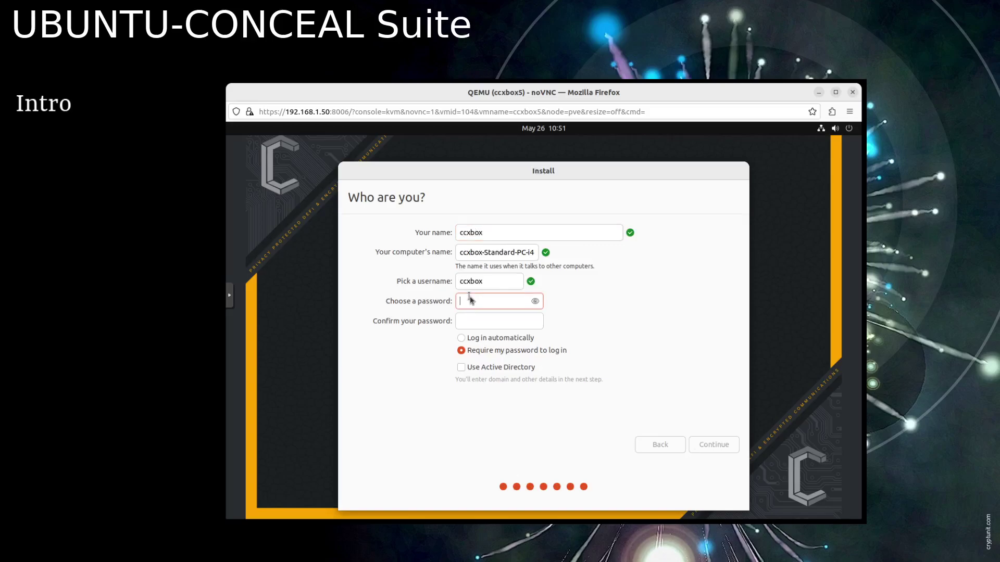
click(489, 322)
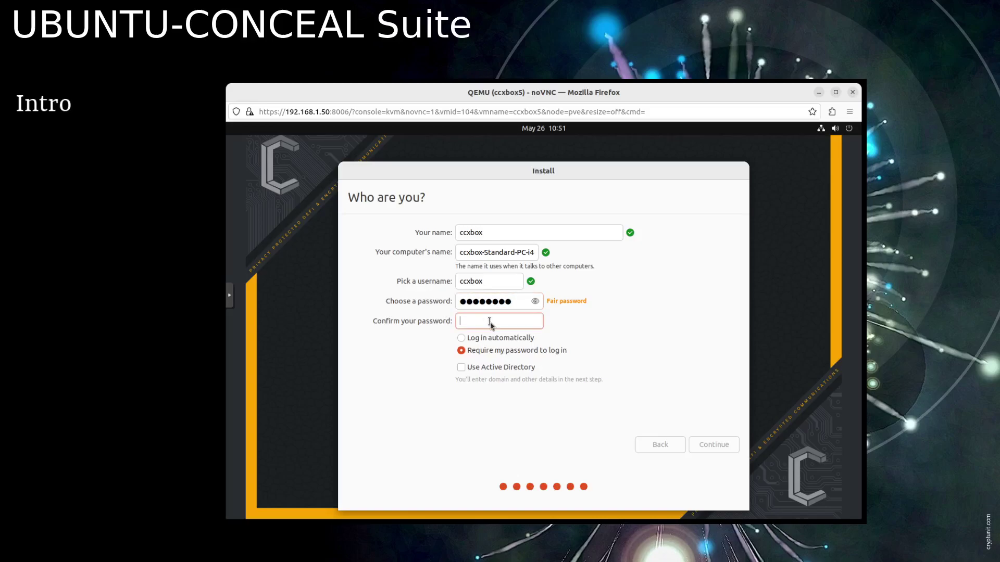
click(499, 339)
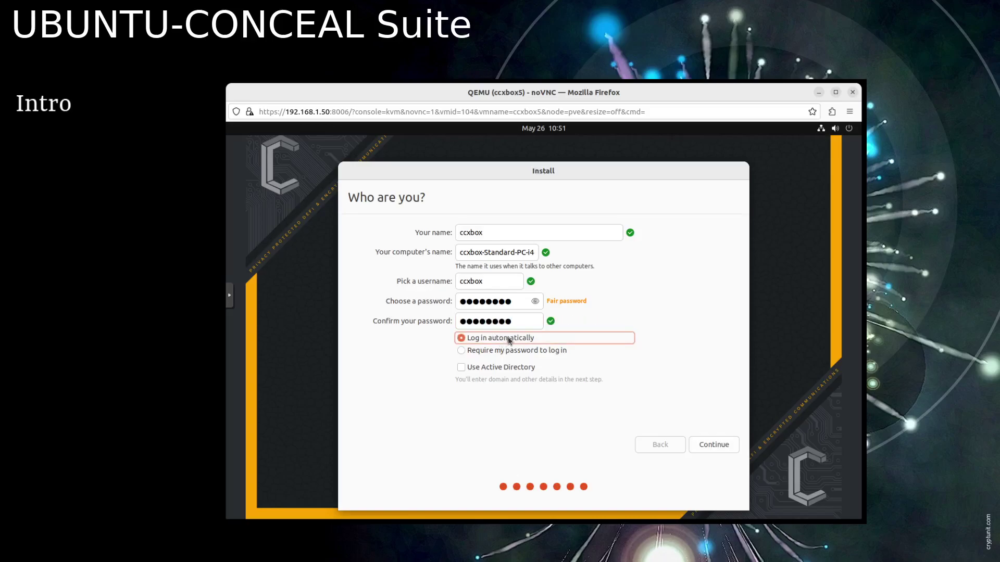
click(721, 447)
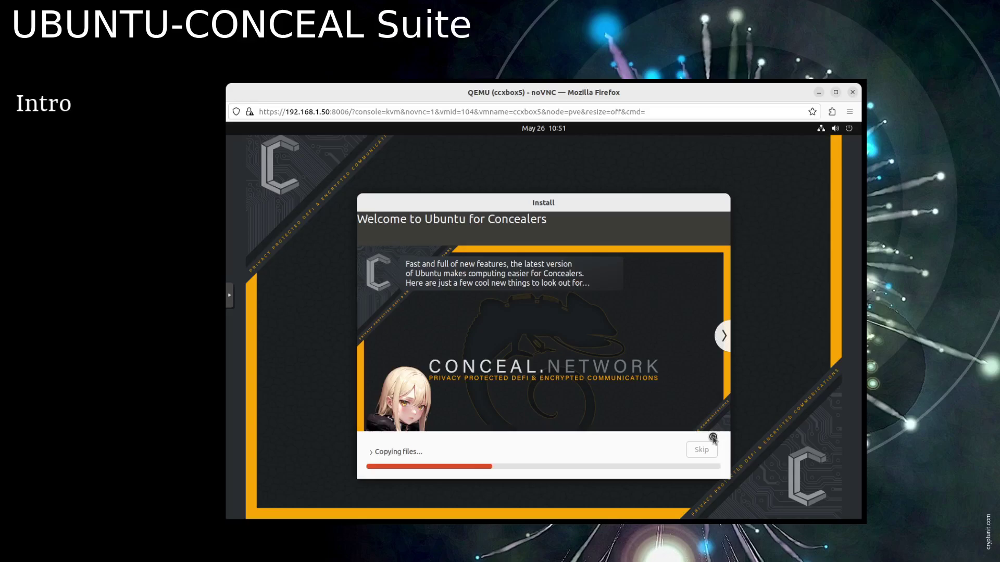
- Advance the slideshow through Find even more software and Access to your Wallet to Have fun with your photos
click(722, 337)
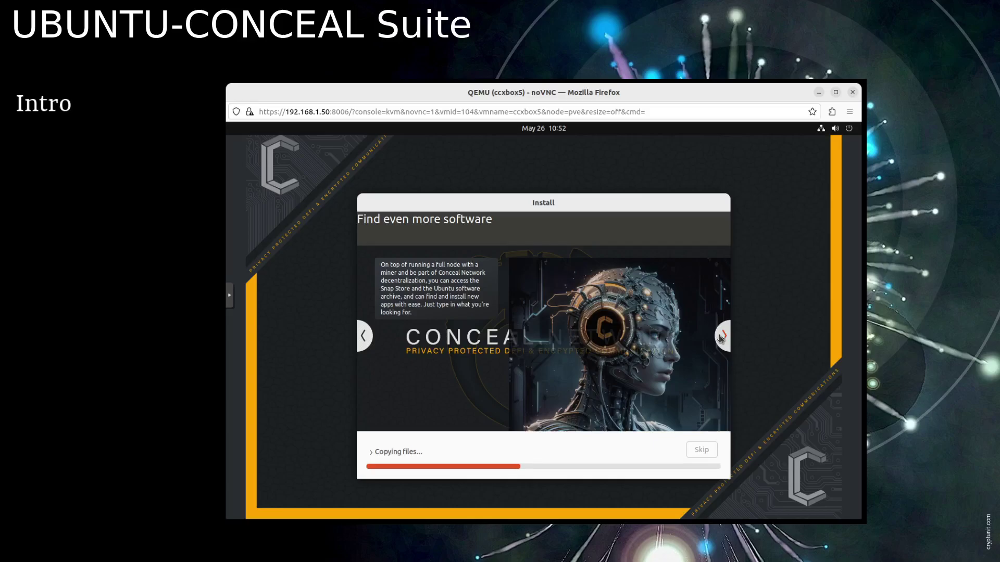
click(722, 338)
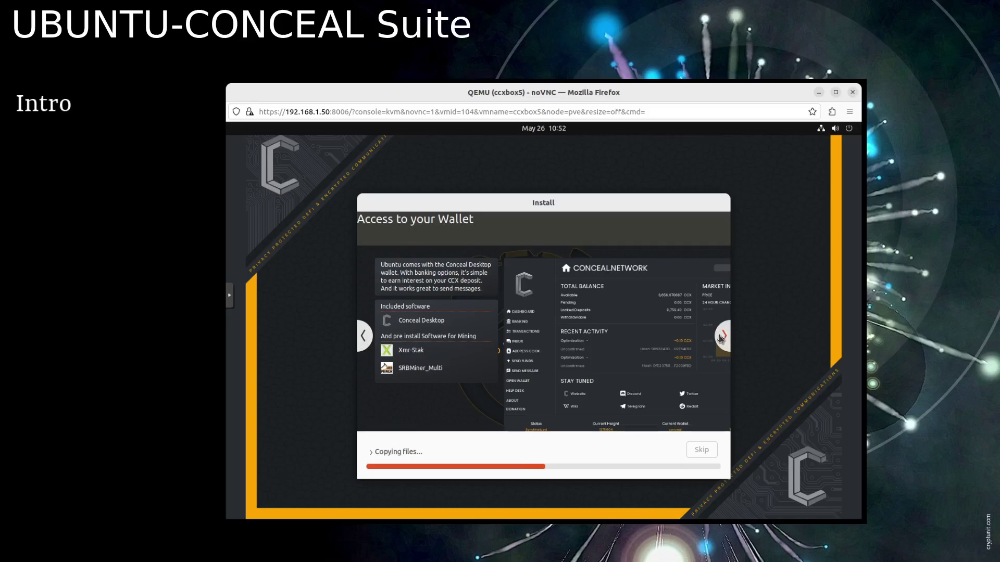
click(721, 338)
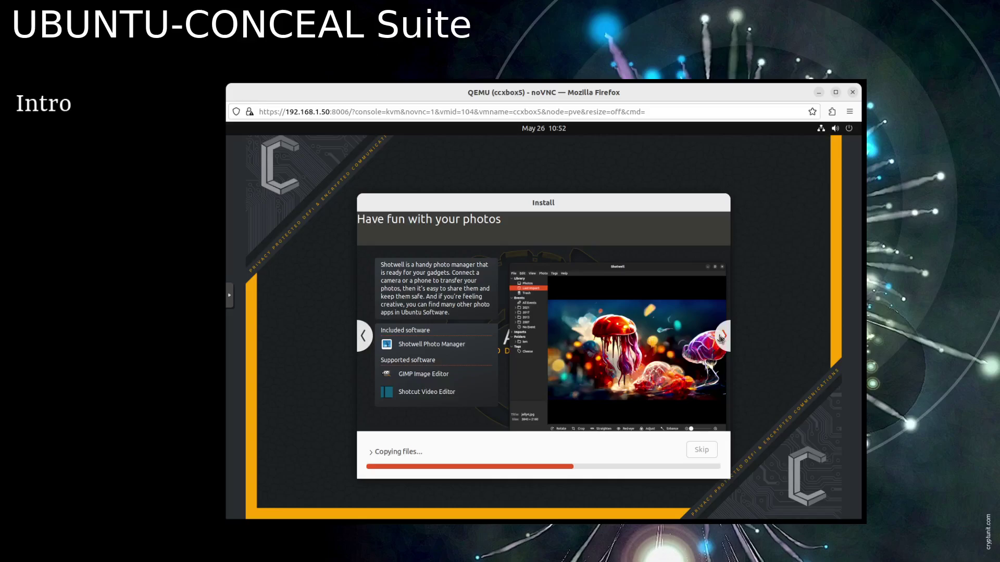
- Advance the slideshow through web, office, Hash on the side and Ecosystem slides until installation completes
click(722, 337)
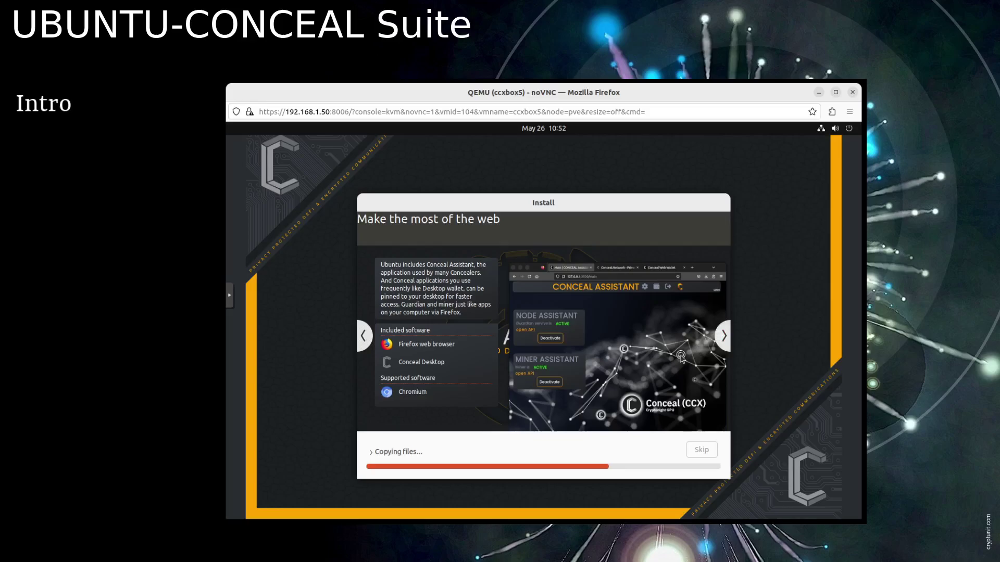
click(726, 339)
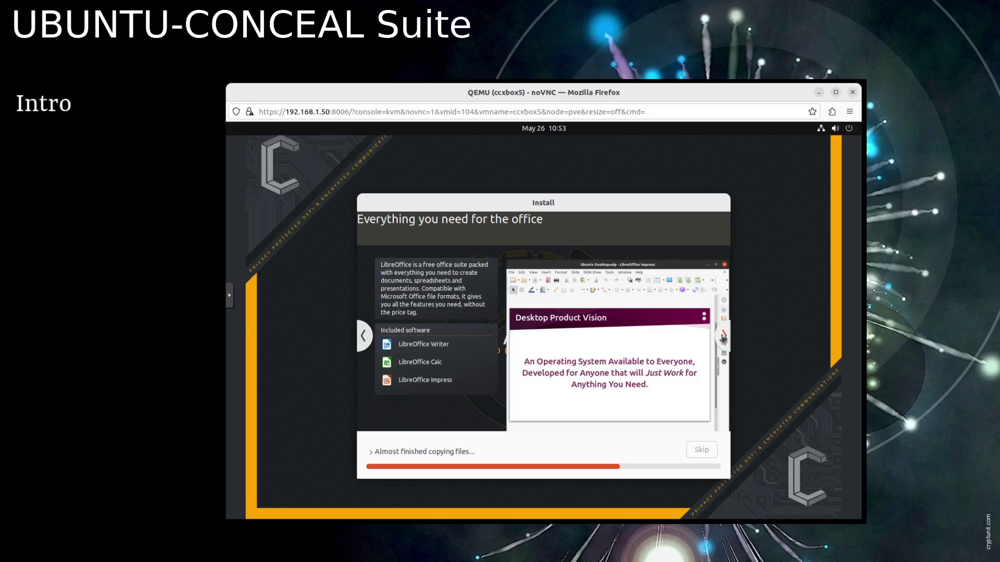
click(723, 339)
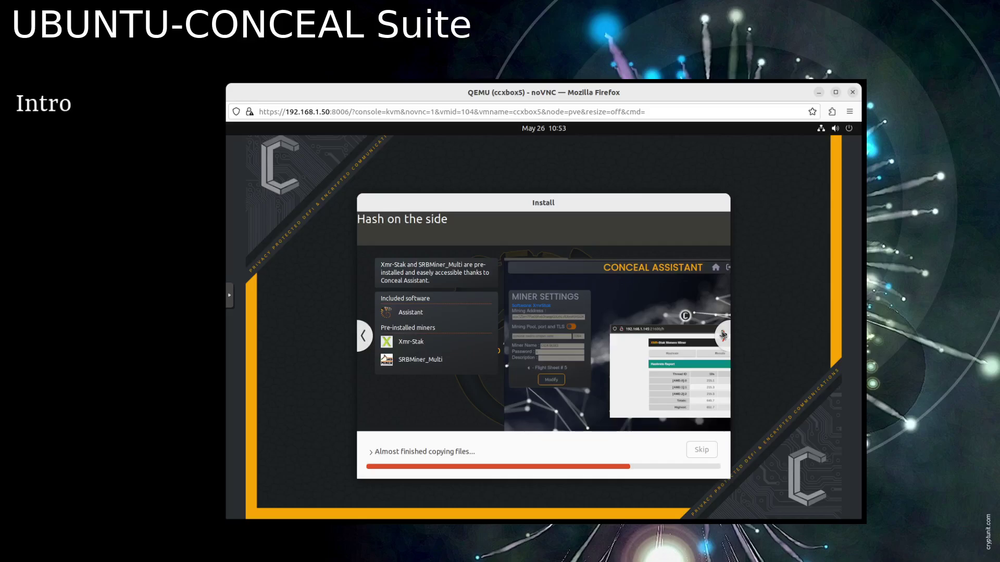
click(723, 335)
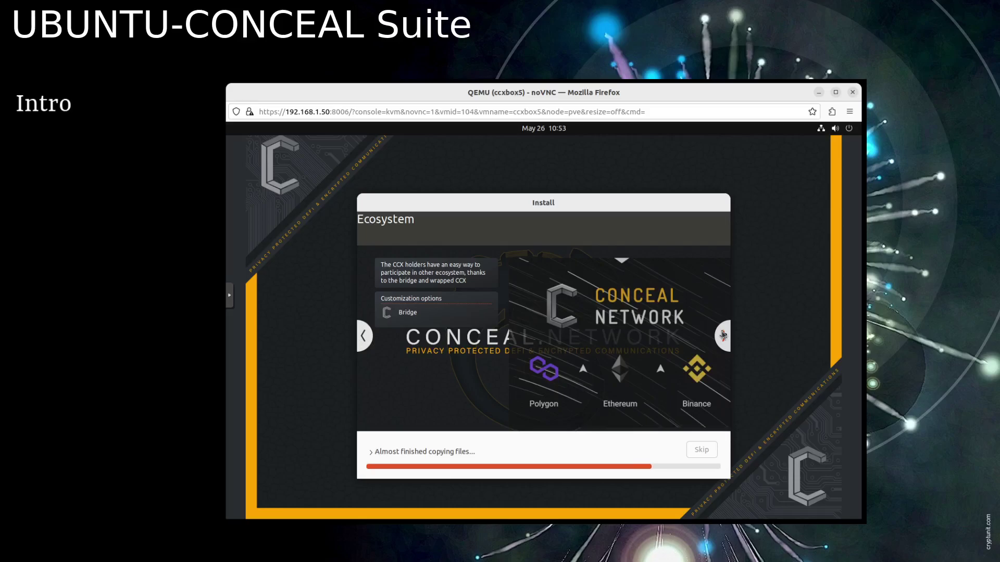
click(723, 335)
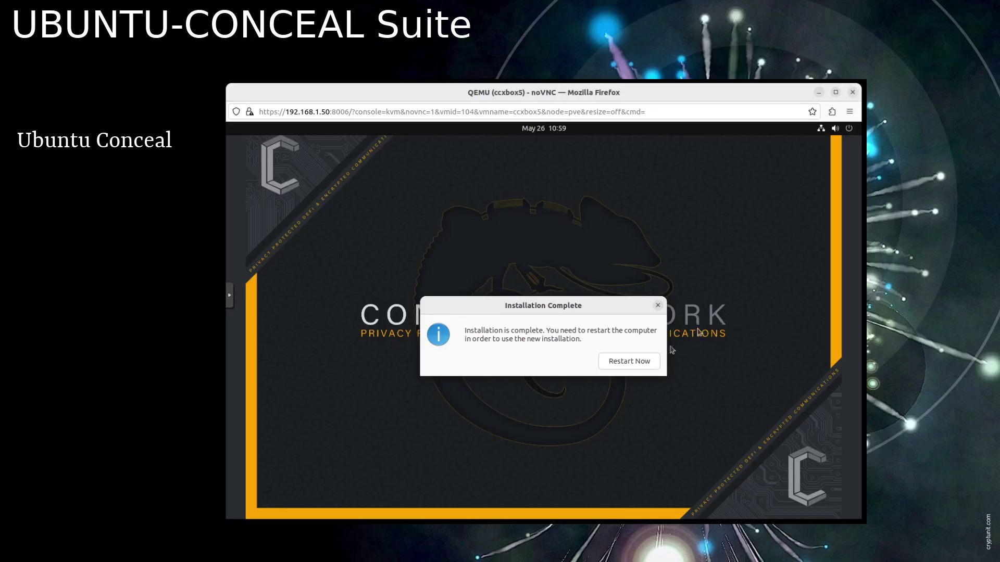
- Restart now and confirm the install medium is removed to boot the installed system
click(636, 362)
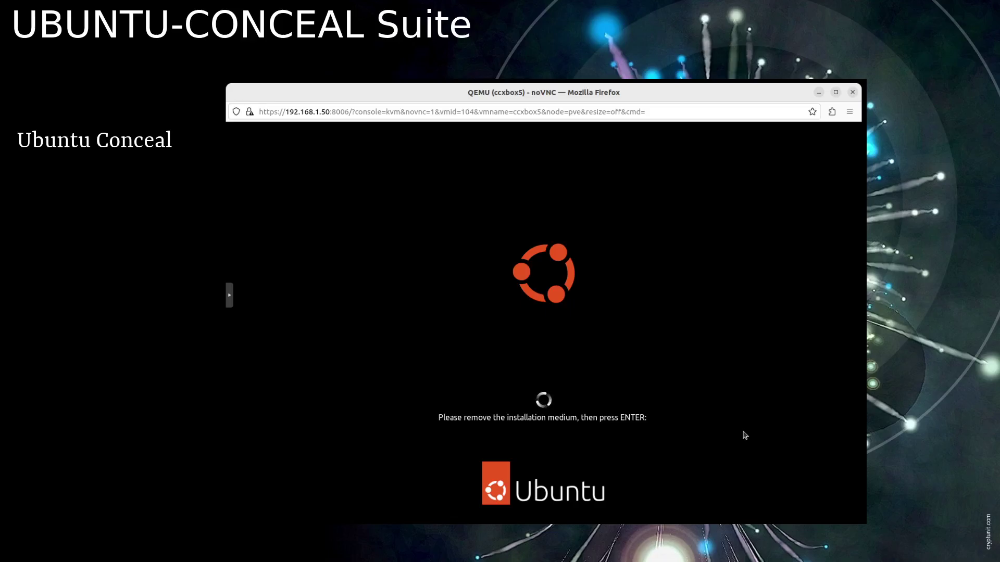
key(Return)
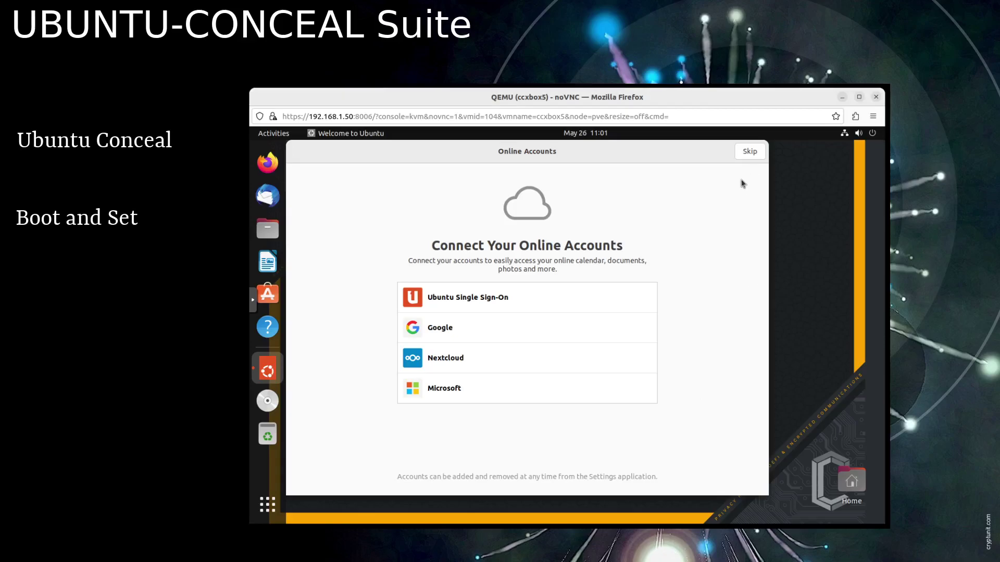
- Skip online accounts and Ubuntu Pro, decline system reports, and leave location services off
click(750, 152)
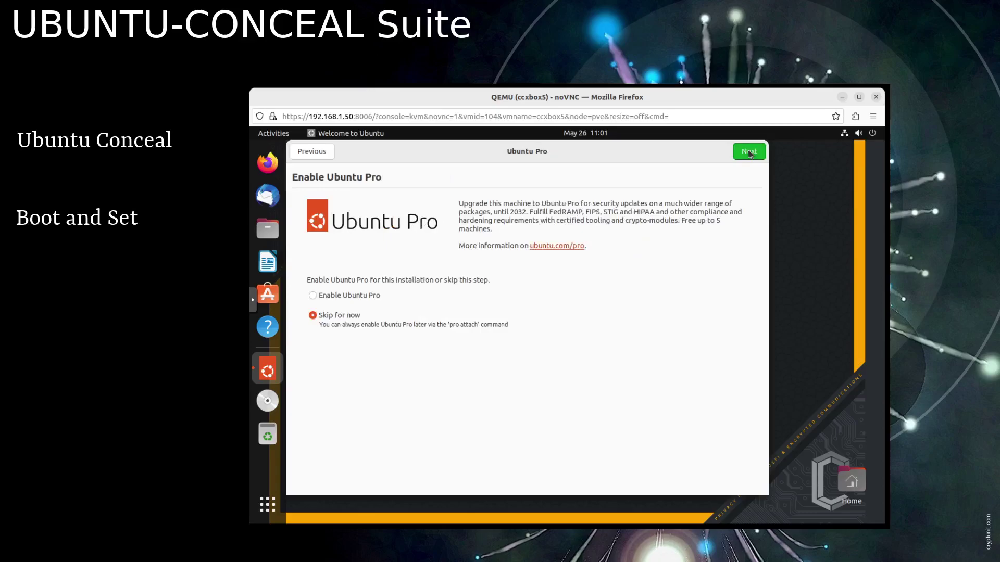
click(750, 152)
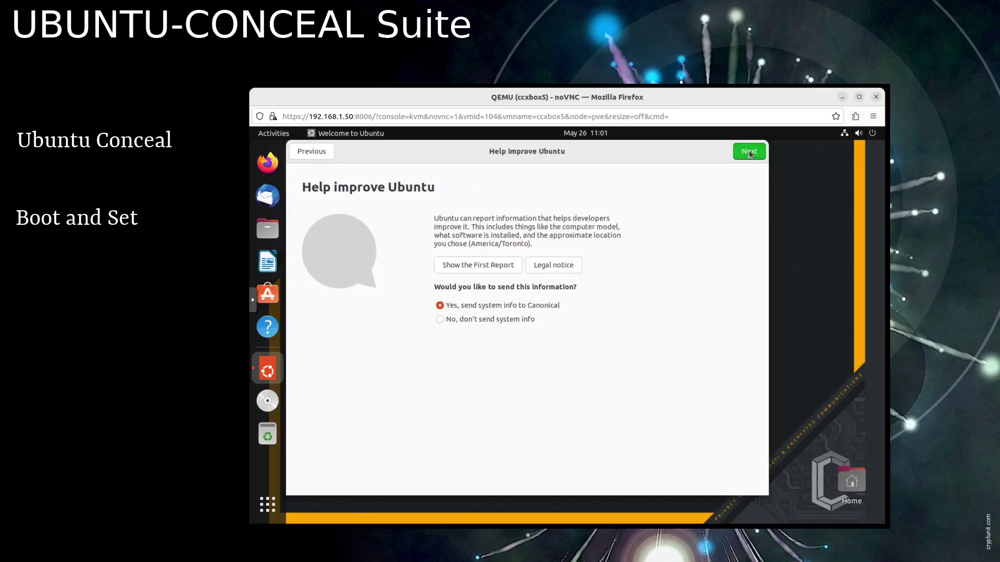
click(491, 322)
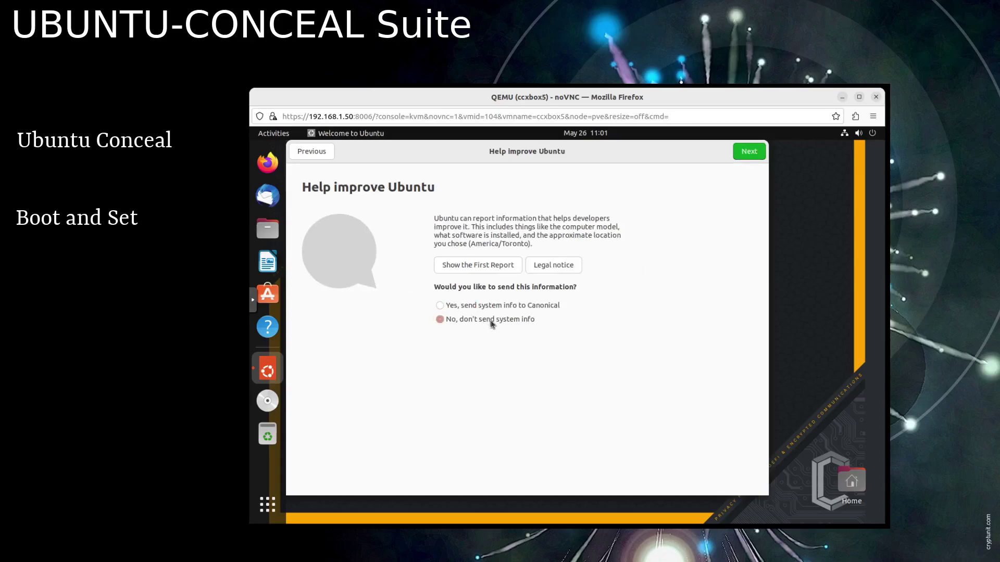
click(753, 153)
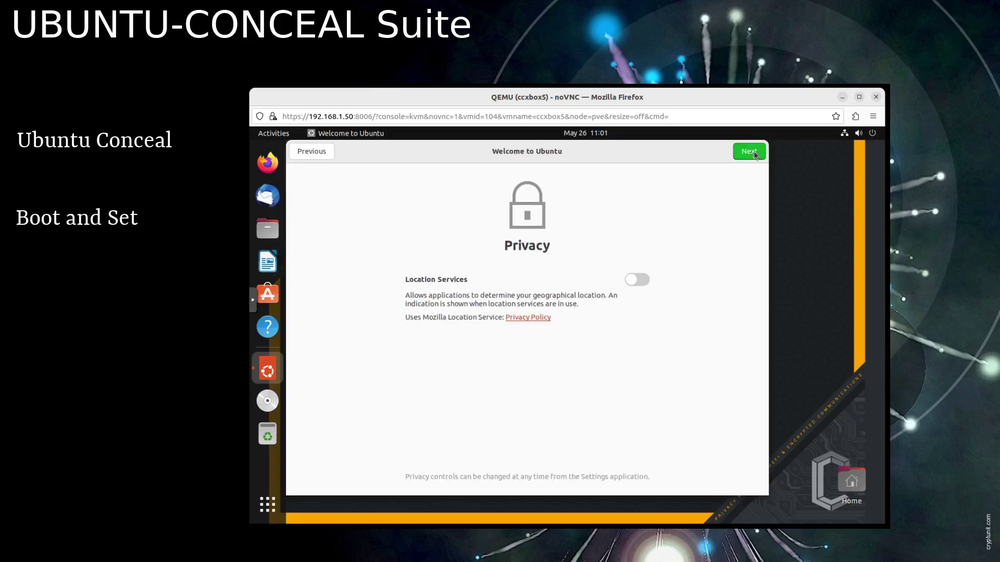
click(753, 153)
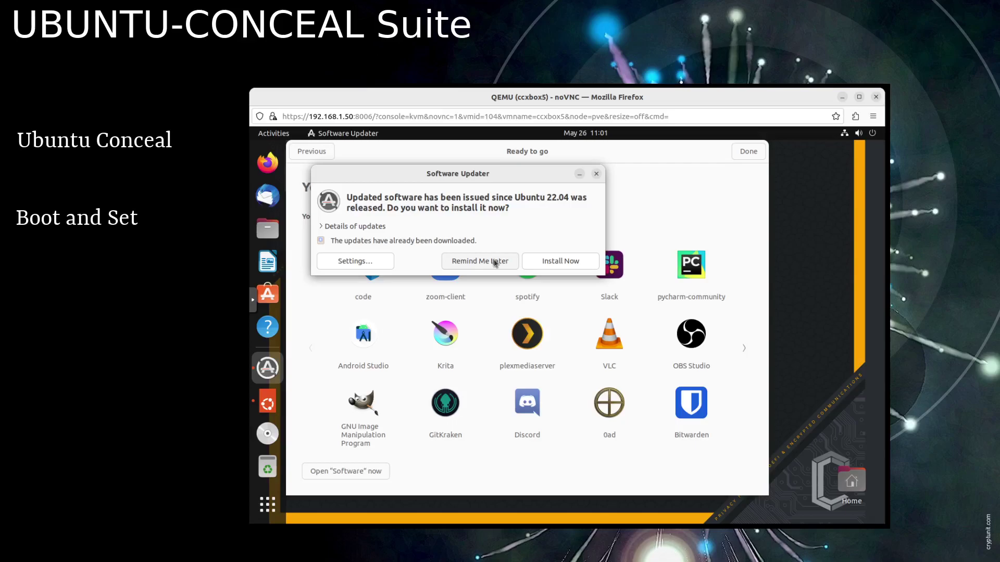
- Choose Remind Me Later in Software Updater and click Done in the welcome wizard
click(494, 263)
click(748, 151)
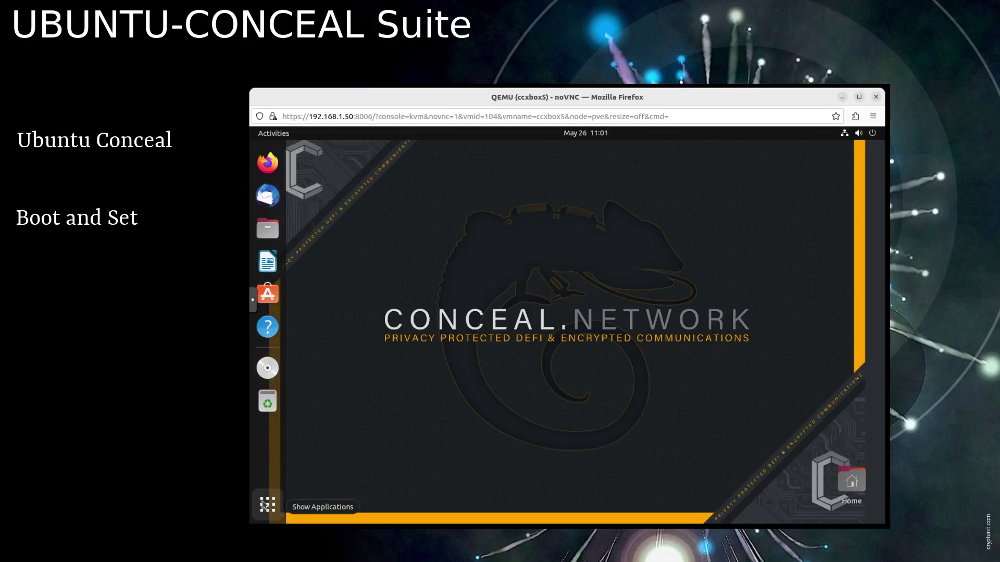
- Launch Terminal from the applications overview, move it aside, and start Firefox from the dock
click(265, 505)
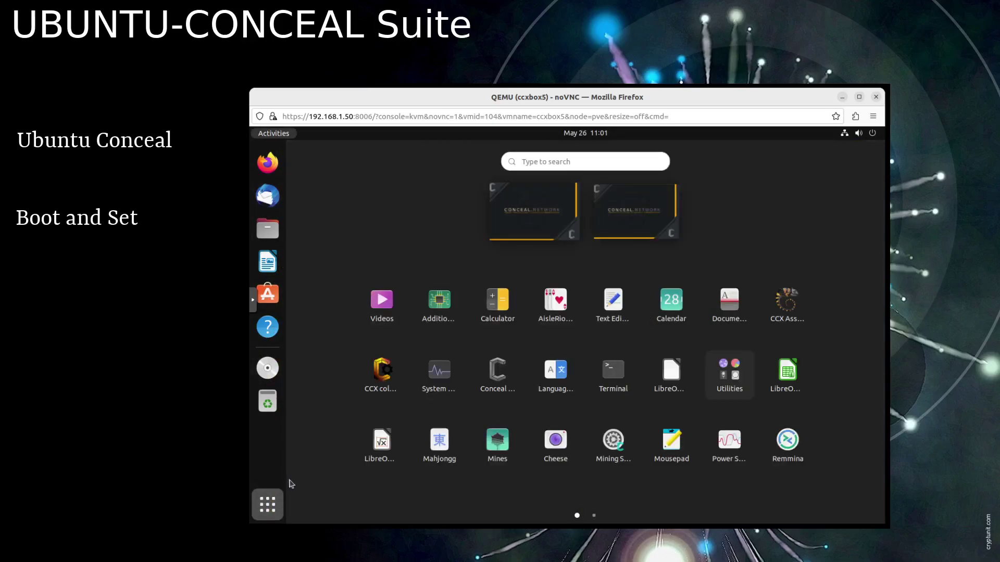
click(608, 376)
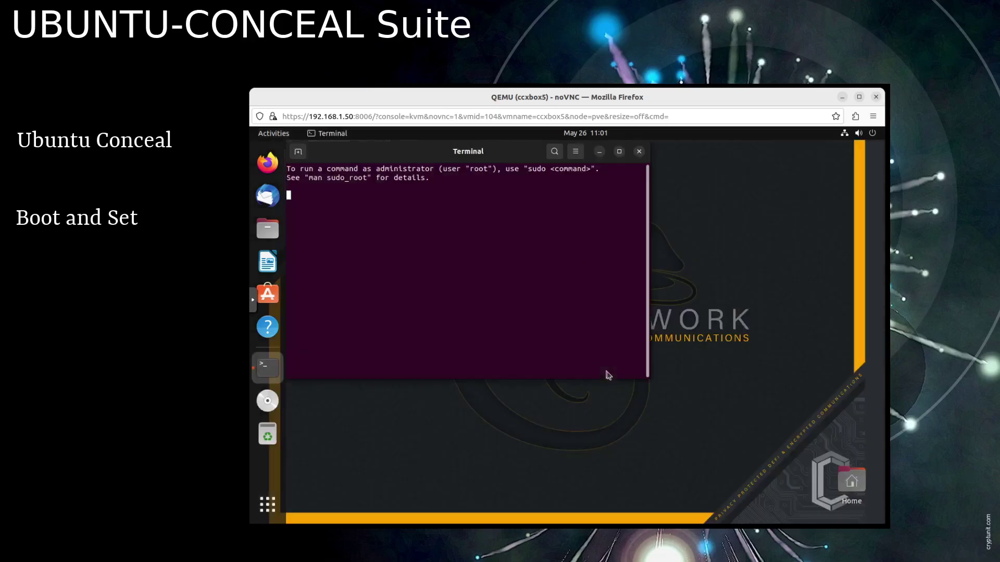
drag(506, 156, 549, 182)
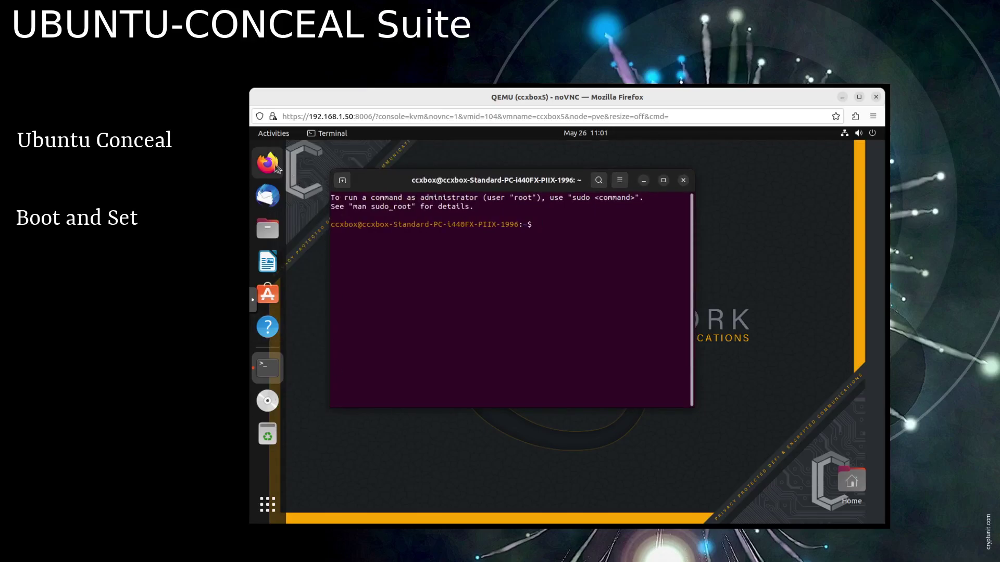
click(269, 163)
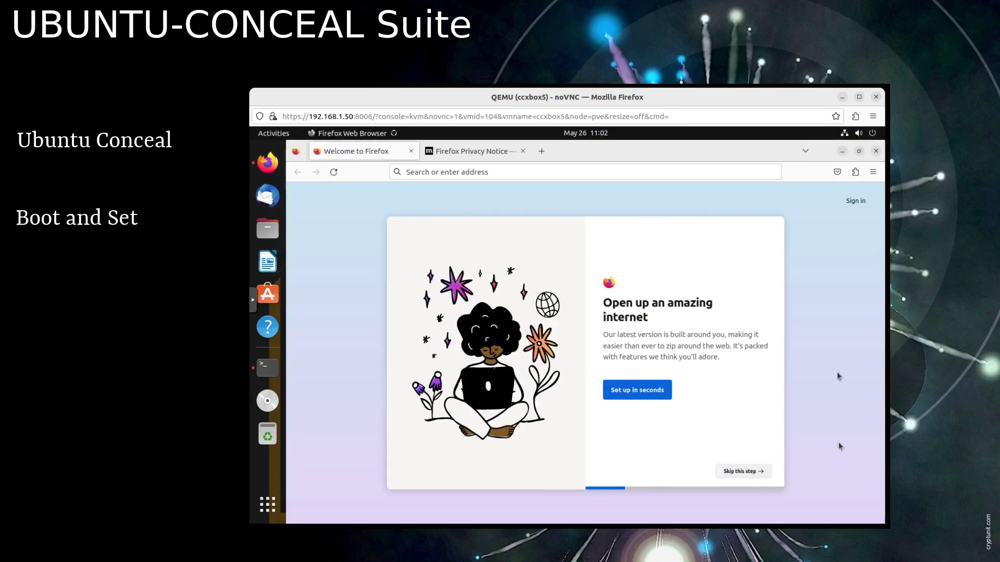
- Close the Firefox window and show the installed applications overview
click(877, 152)
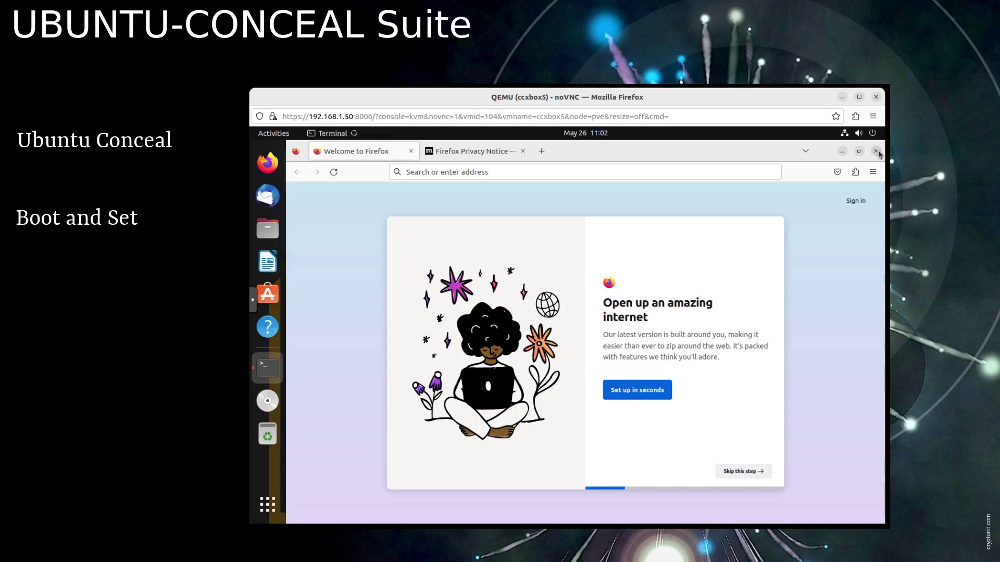
click(268, 504)
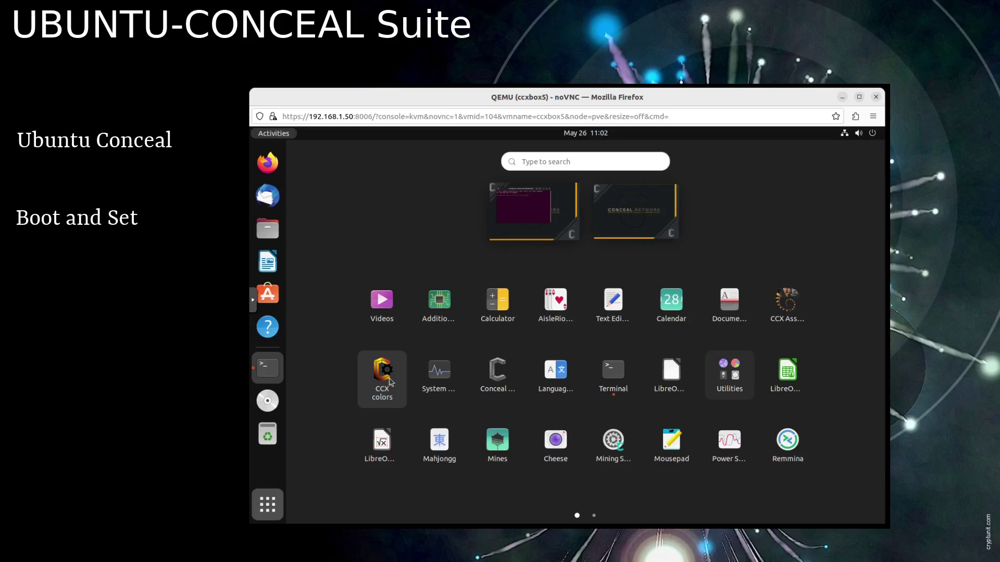
- Run the CCX colors tool and apply the full CCX_Theme option to the desktop
click(385, 378)
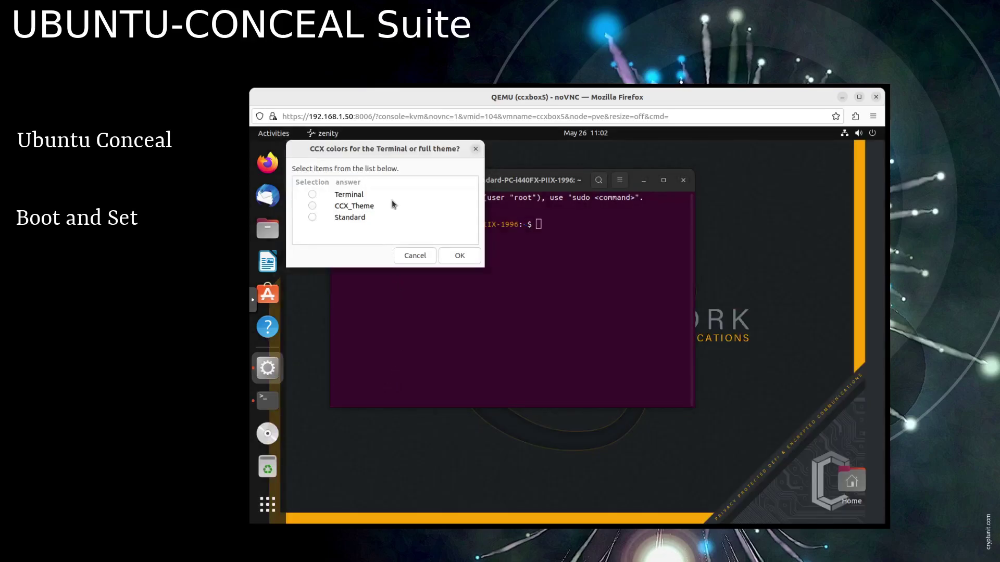
click(359, 208)
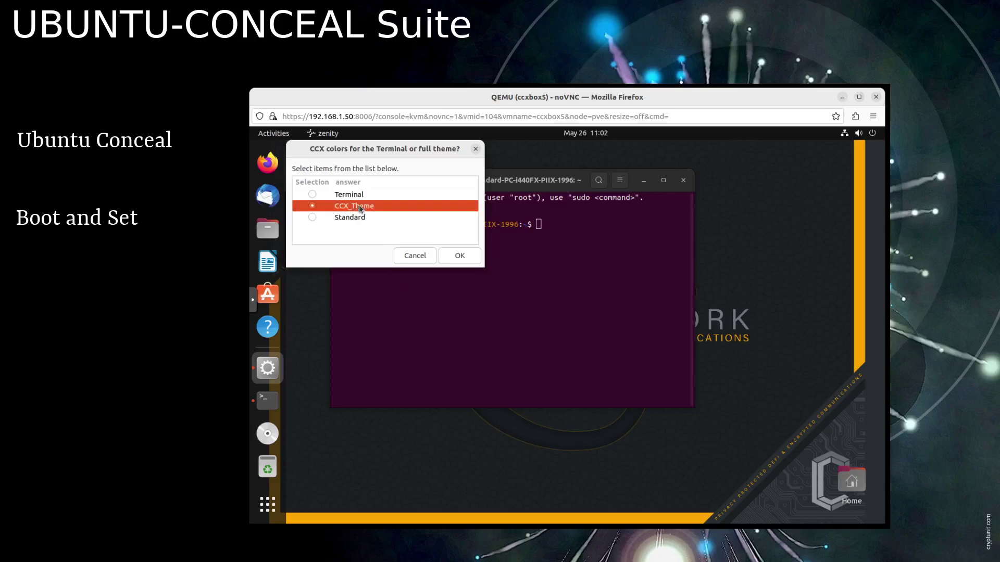
click(462, 257)
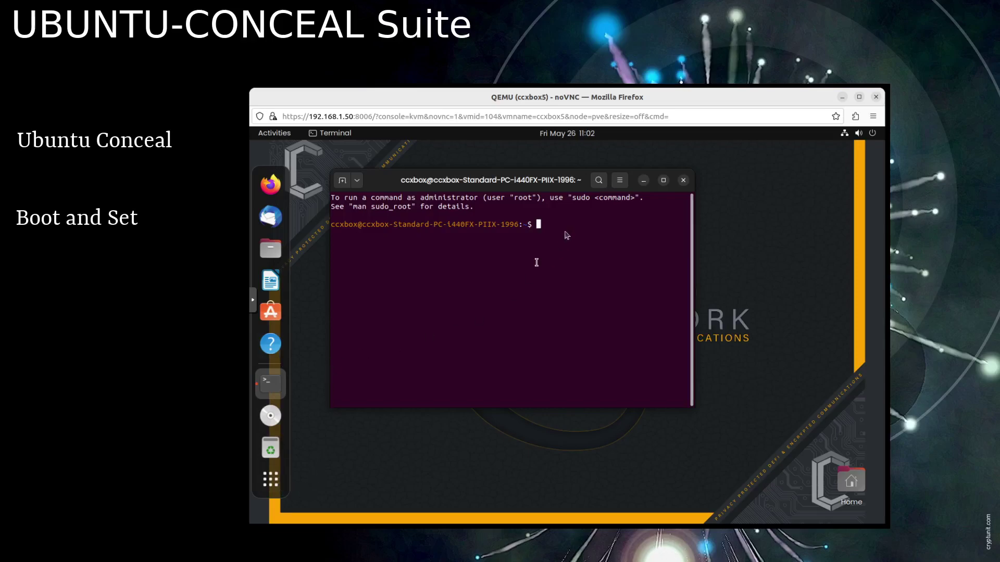
- Open a new dark-themed Terminal window from the dock, move it, and close the old purple terminal
right_click(272, 386)
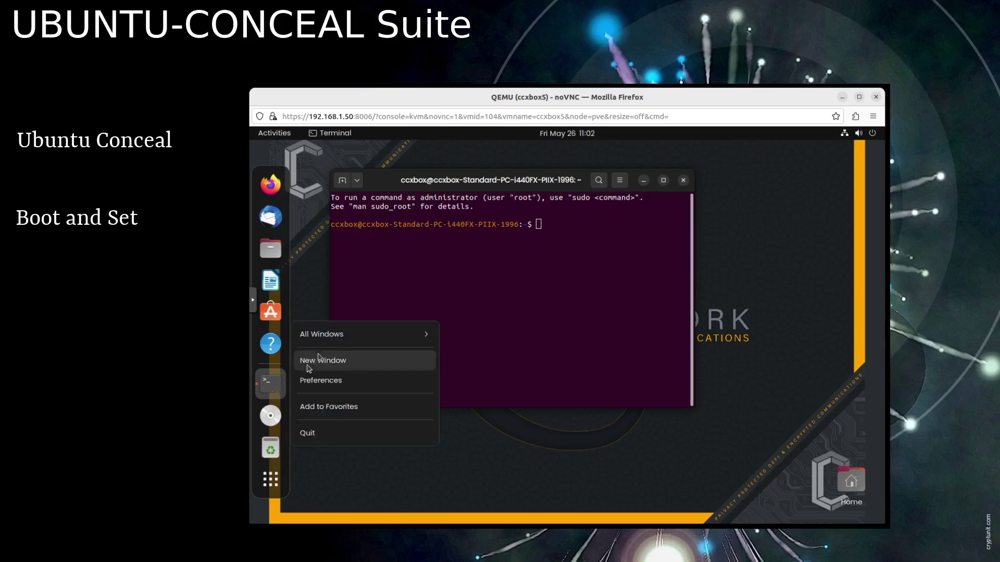
click(330, 361)
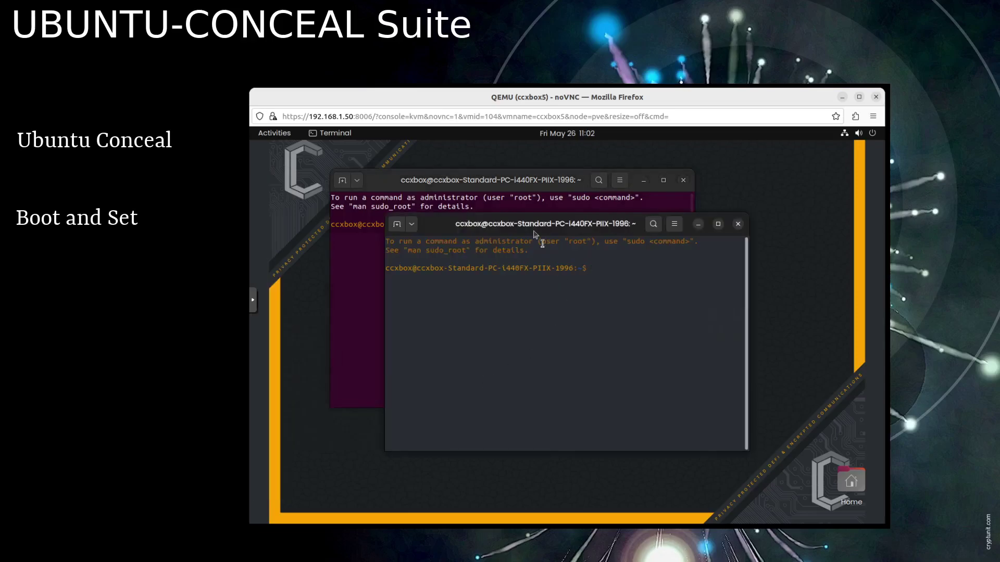
drag(531, 230, 584, 249)
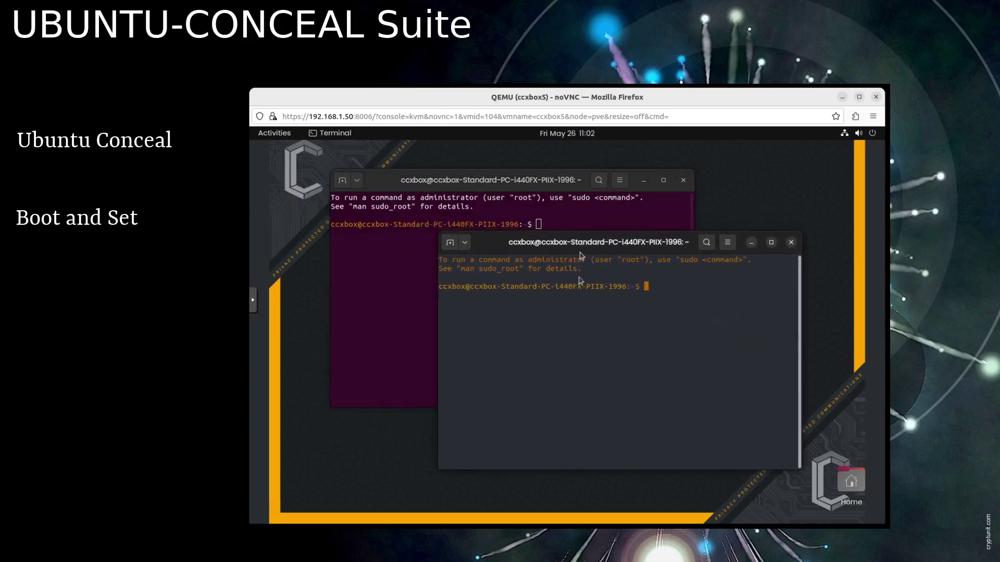
click(683, 180)
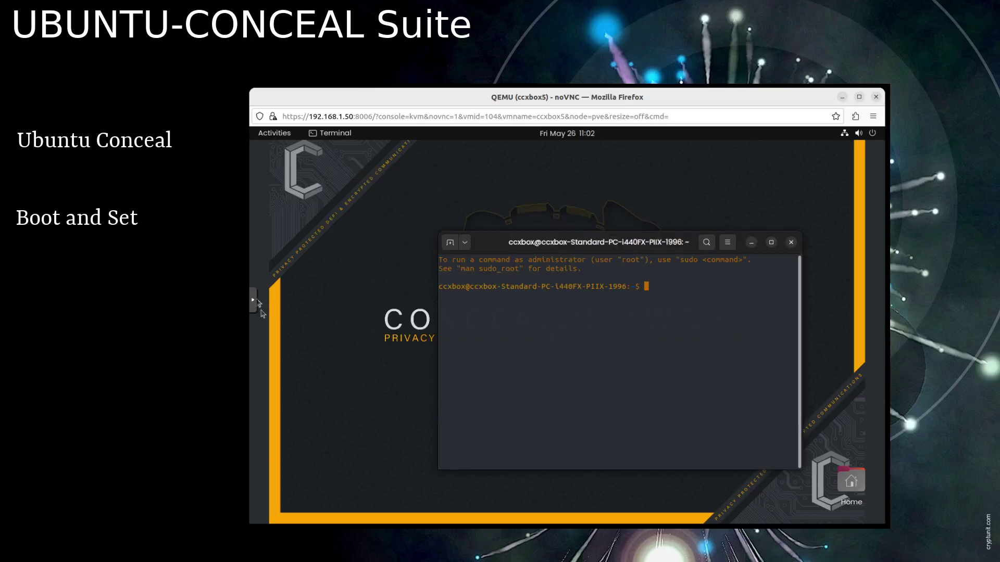
- Launch Firefox from the Activities overview in the new dark theme
click(265, 332)
click(282, 135)
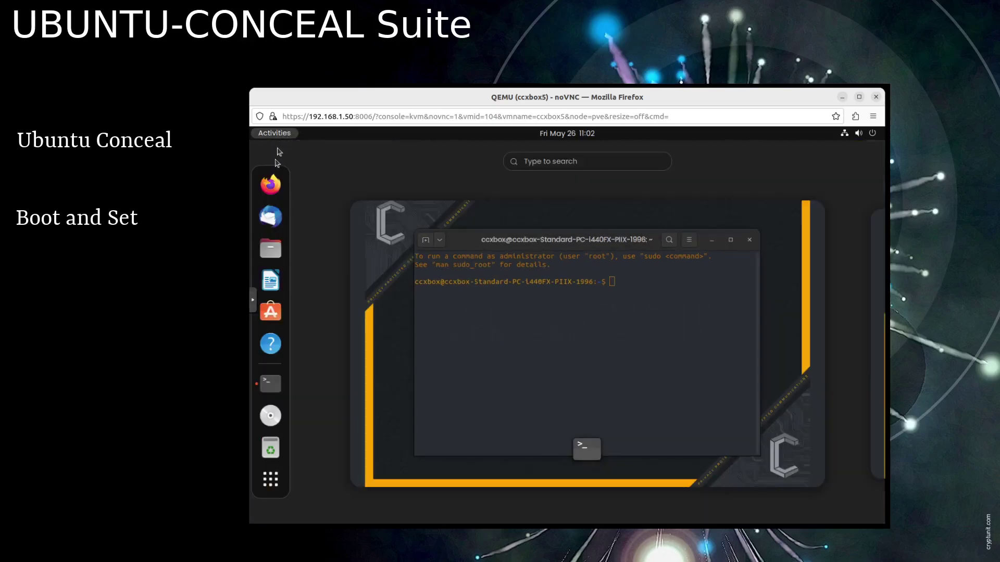
click(277, 186)
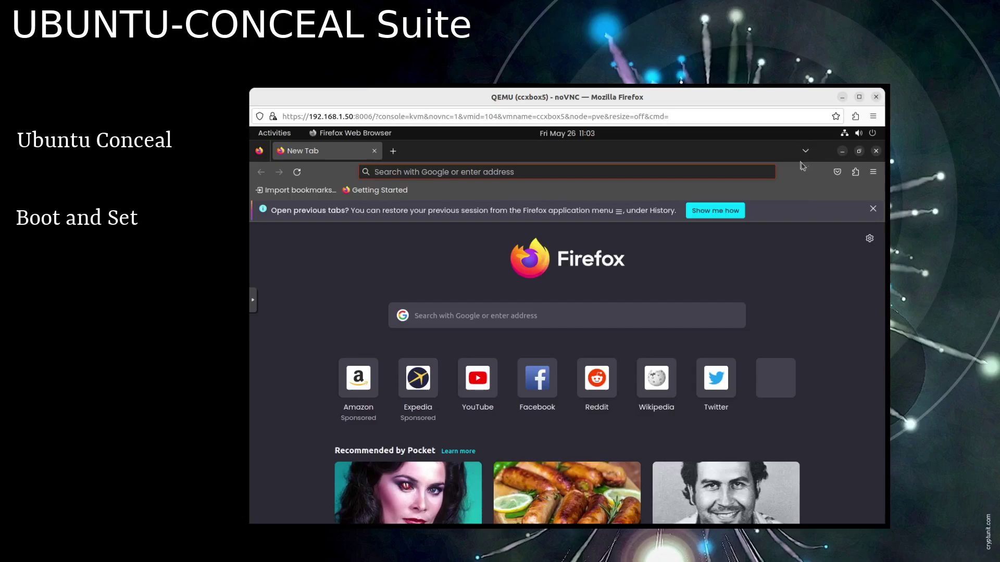
- Close Firefox, relaunch it from the dock, and open a new terminal with Ctrl+Alt+T
click(877, 152)
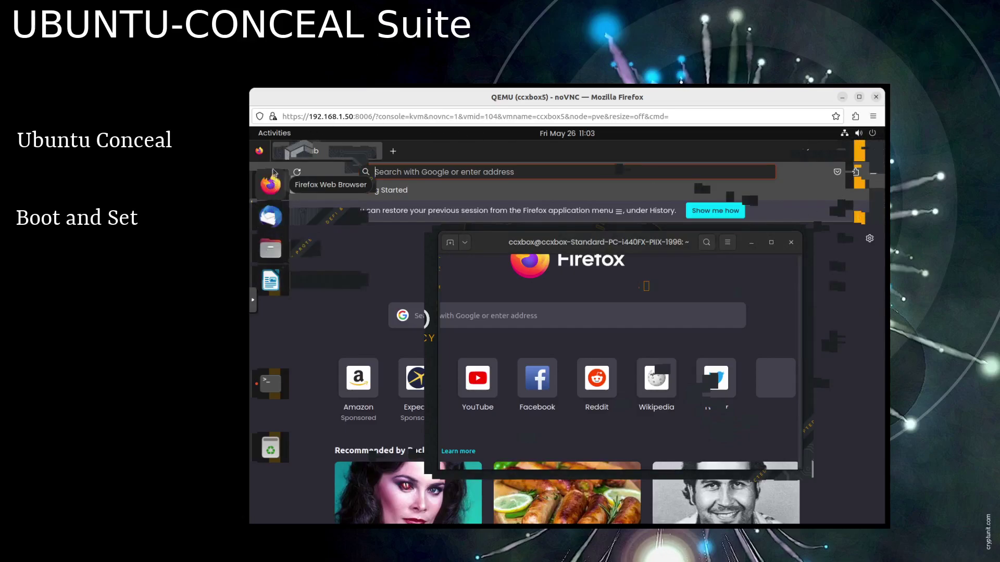
click(275, 191)
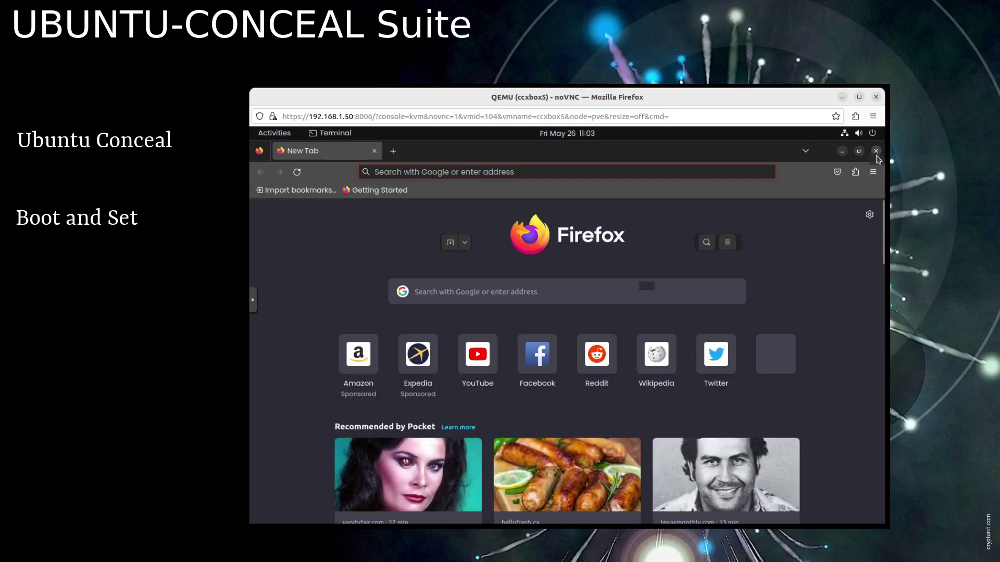
key(ctrl+alt+t)
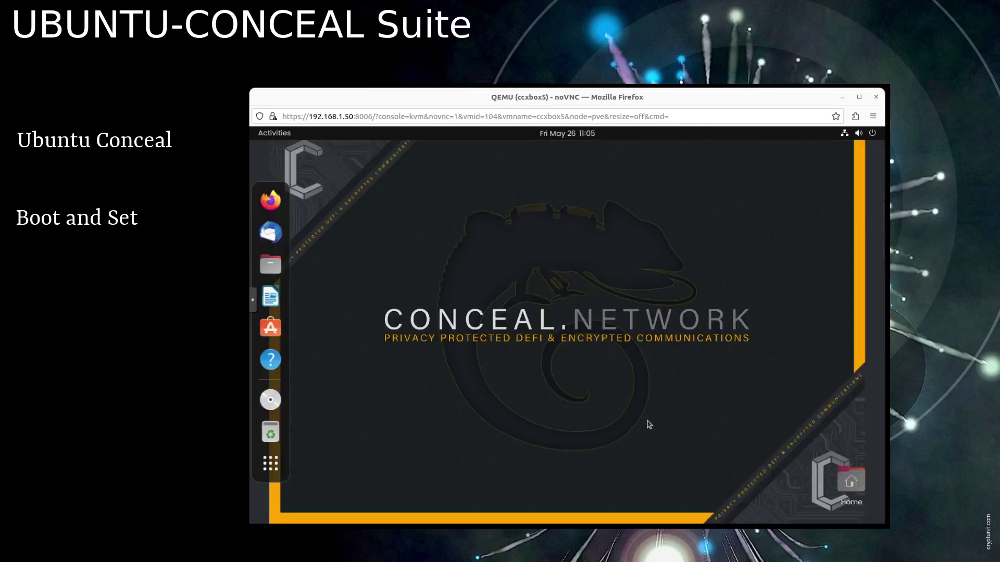
- Launch Mining Service from the application grid and confirm generating ccx-mining.service
click(275, 470)
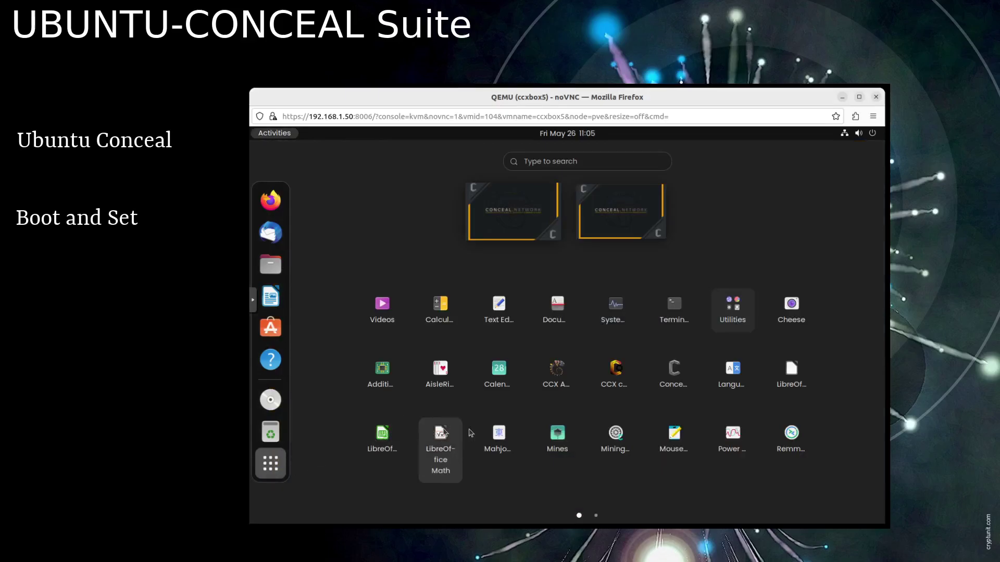
click(617, 438)
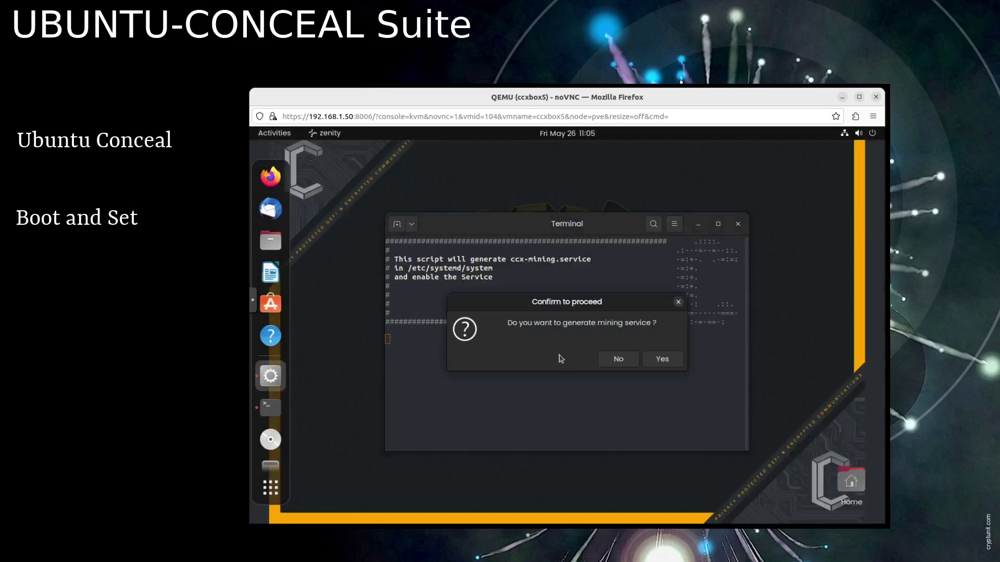
click(660, 361)
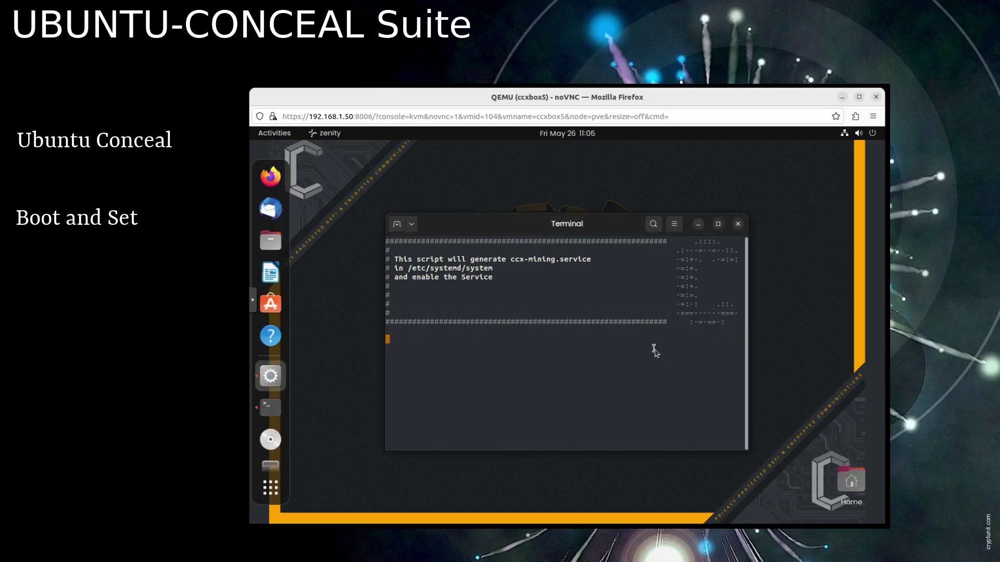
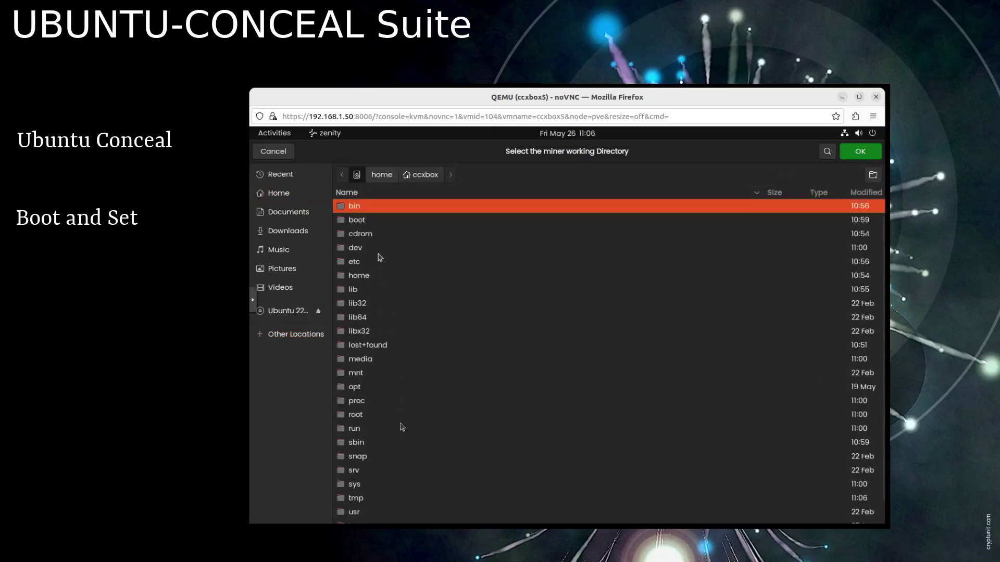
- Open the /opt folder in the miner working-directory chooser to browse toward xmr-stak
double_click(354, 387)
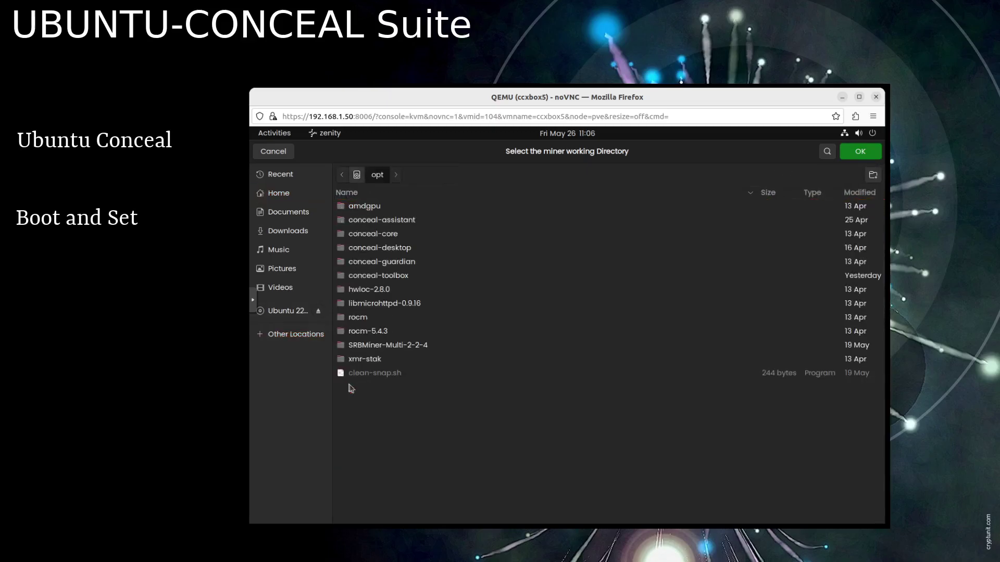
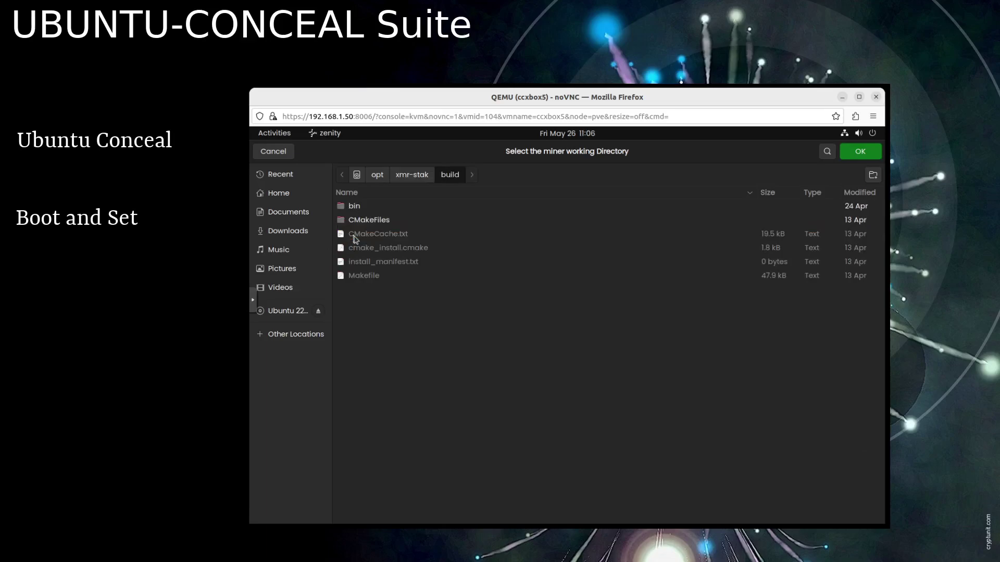
- Open /opt/xmr-stak/build/bin in the folder chooser to view the xmr-stak program and config files
double_click(354, 206)
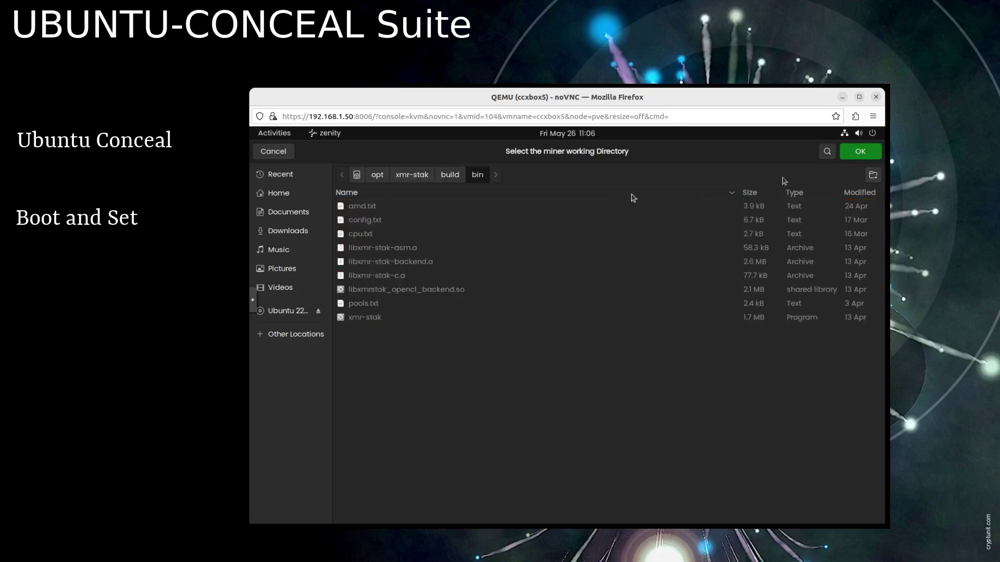
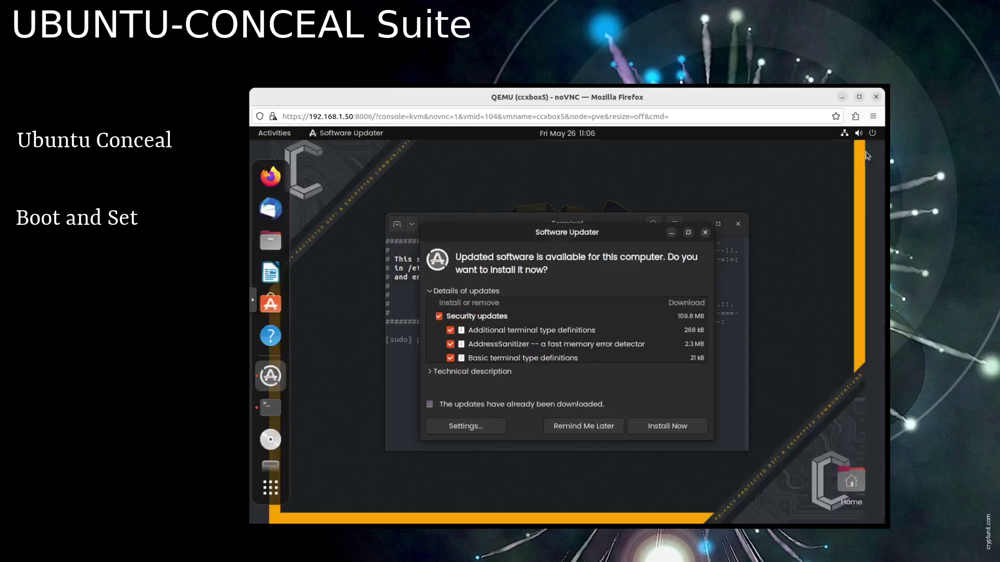
- Postpone the software updates and submit the sudo password to enable the ccx-mining service
click(577, 428)
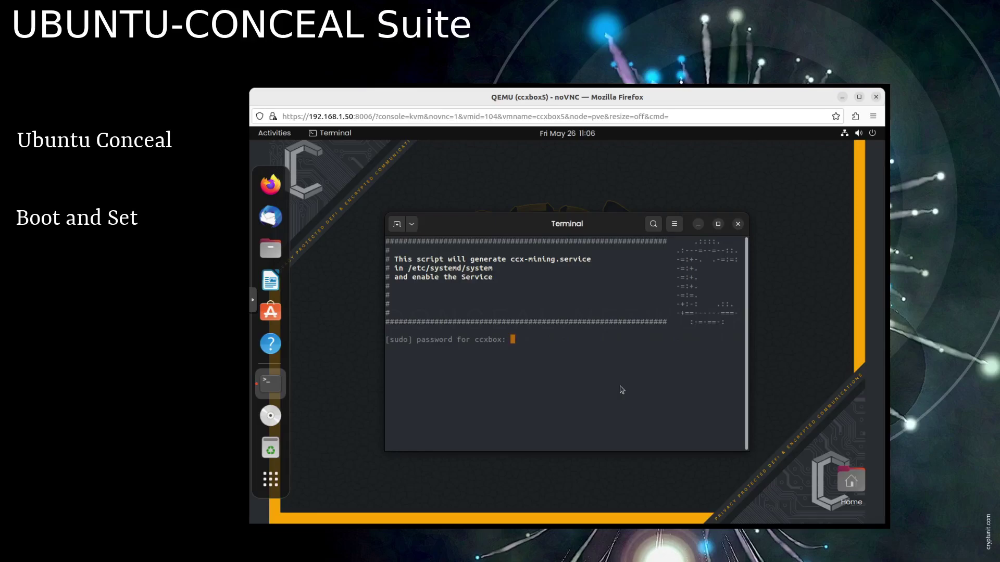
key(Return)
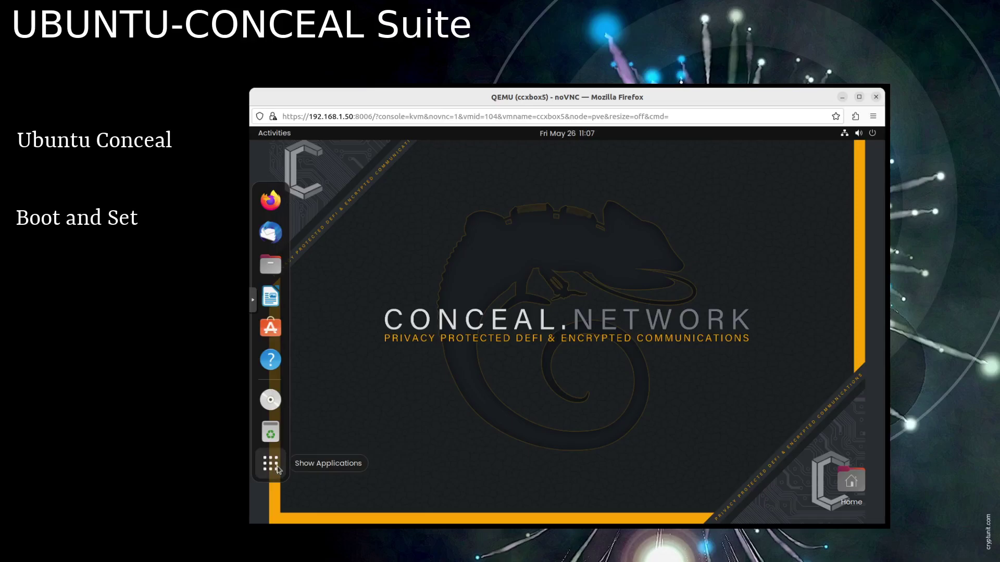
- Launch CCX Assistant from the full application list
click(270, 463)
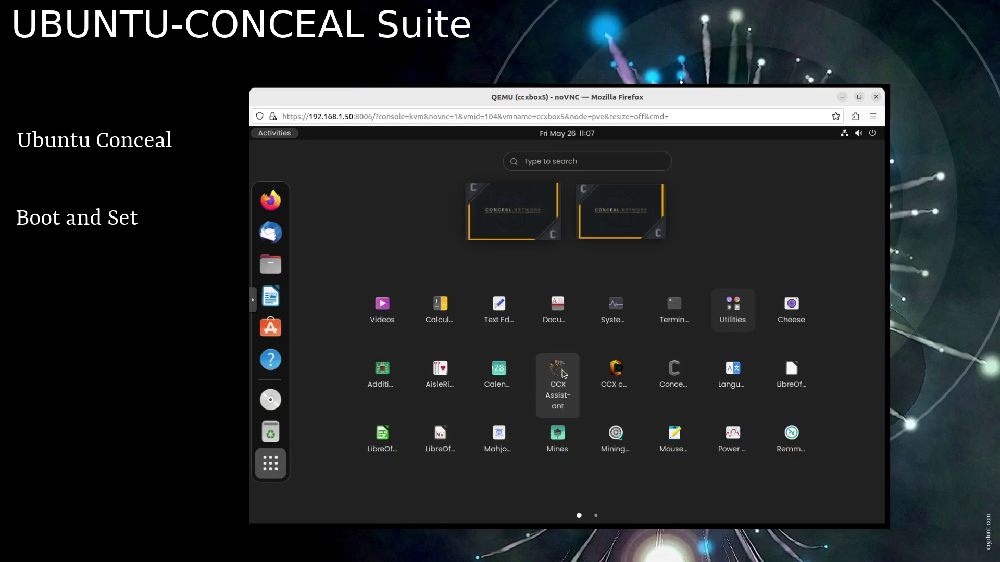
click(558, 371)
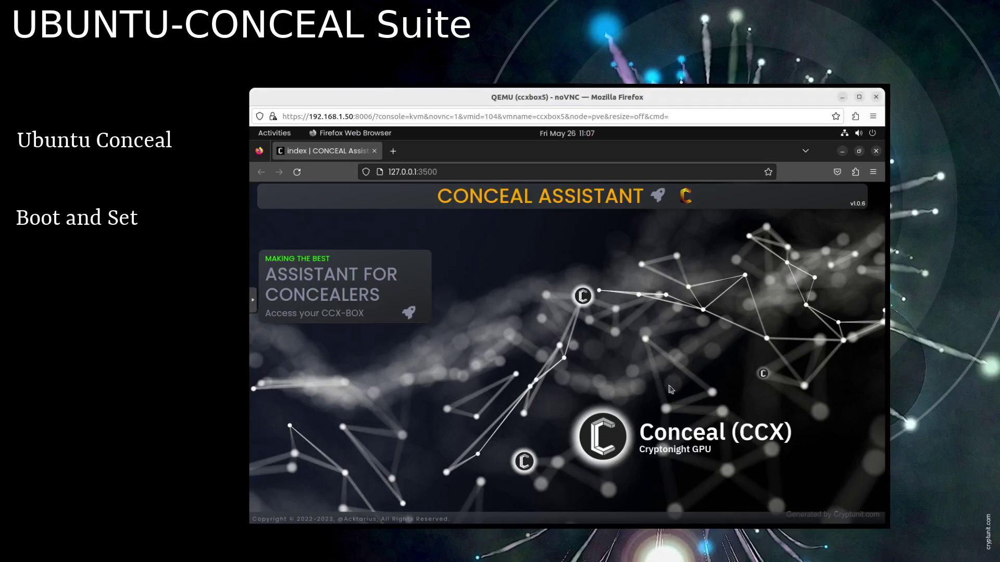
- Register a new user with a username and password, decline browser saving, and go to login
click(408, 314)
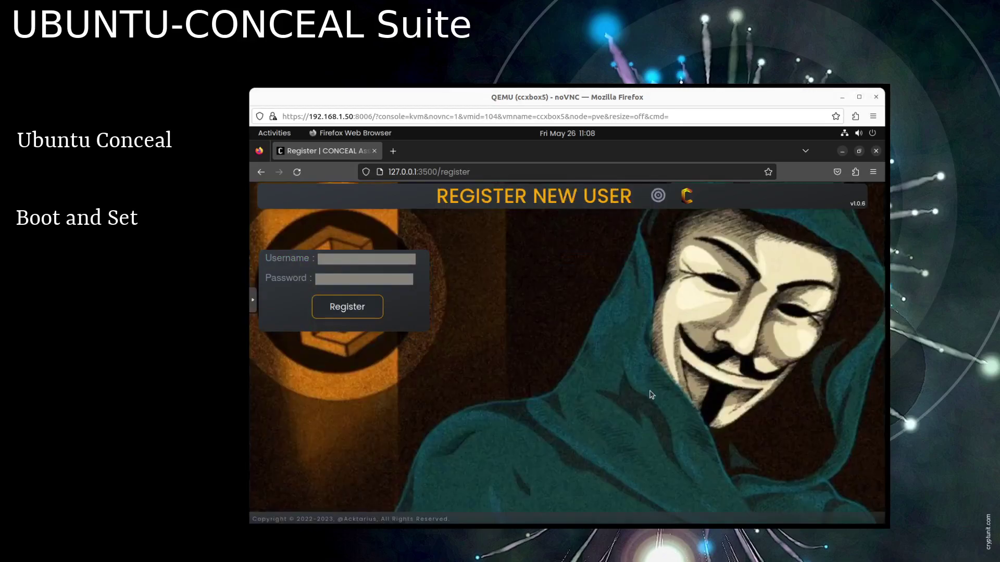
click(344, 260)
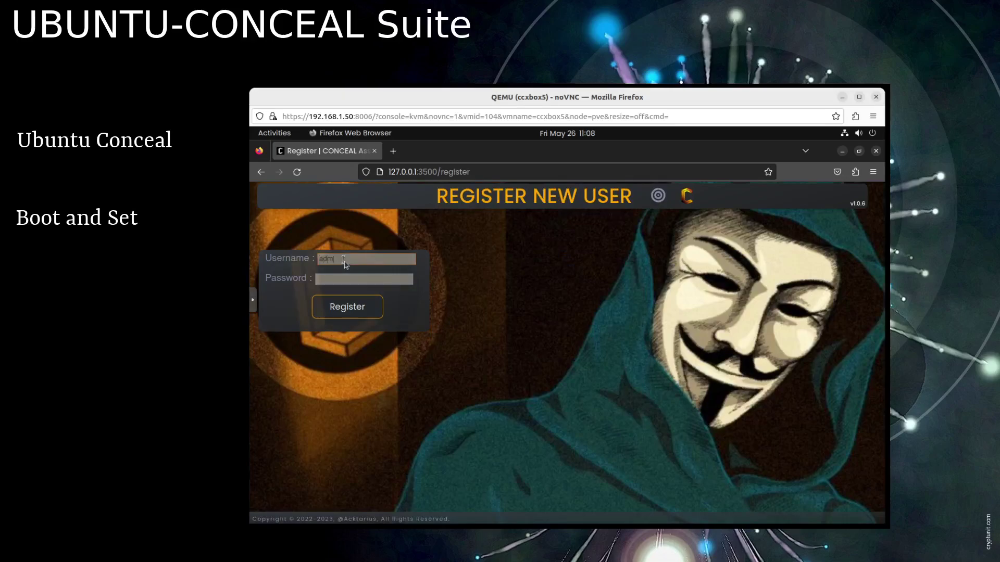
key(Tab)
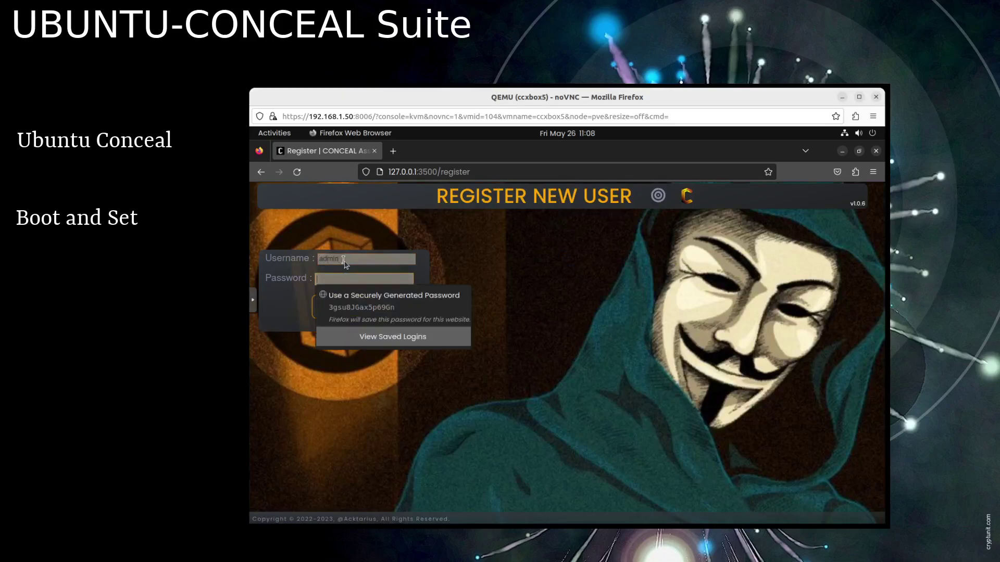
text(adm)
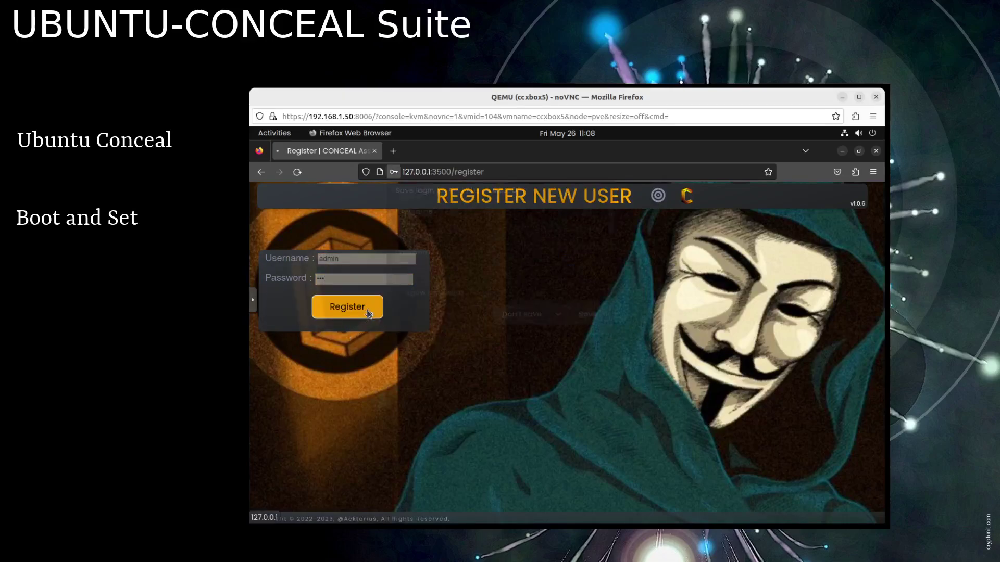
click(365, 313)
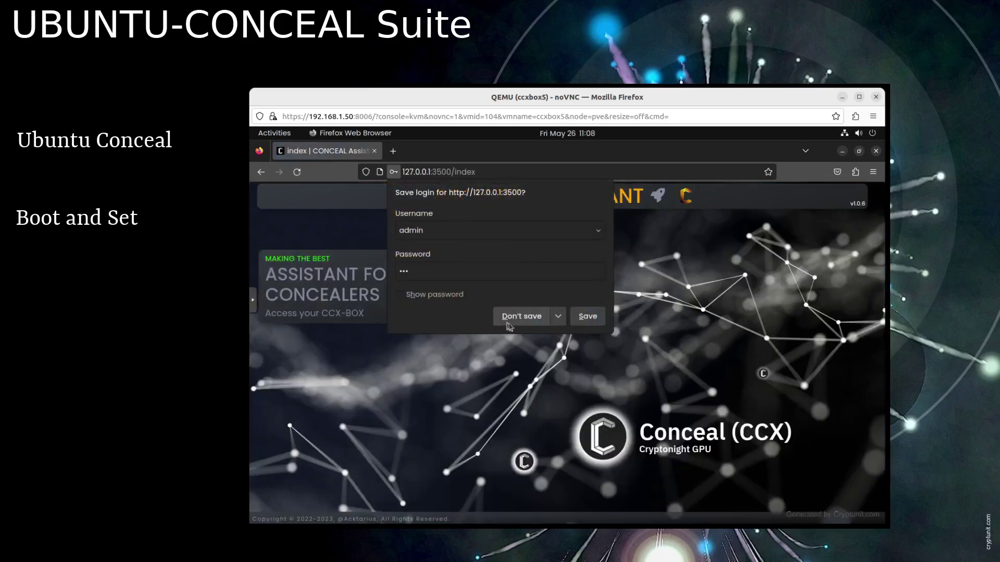
click(506, 318)
click(410, 314)
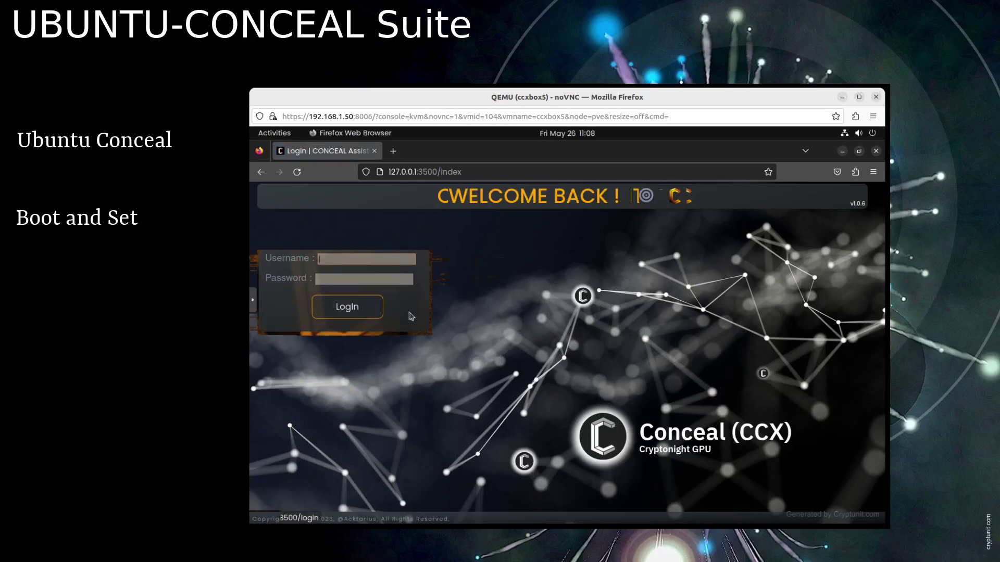
- Log in with the new account's username and password, declining to save the login
text(admin)
key(Tab)
text(•••)
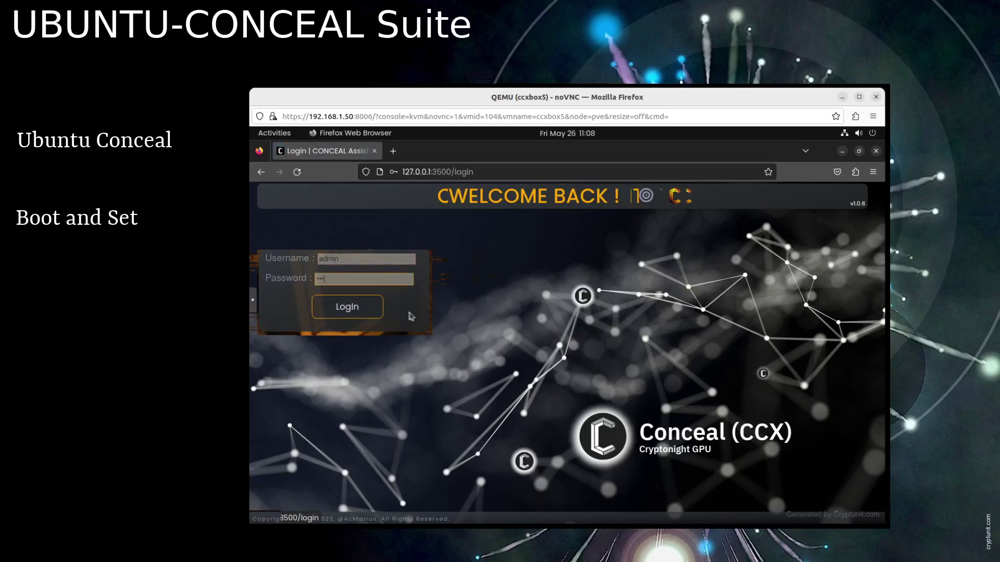
click(347, 307)
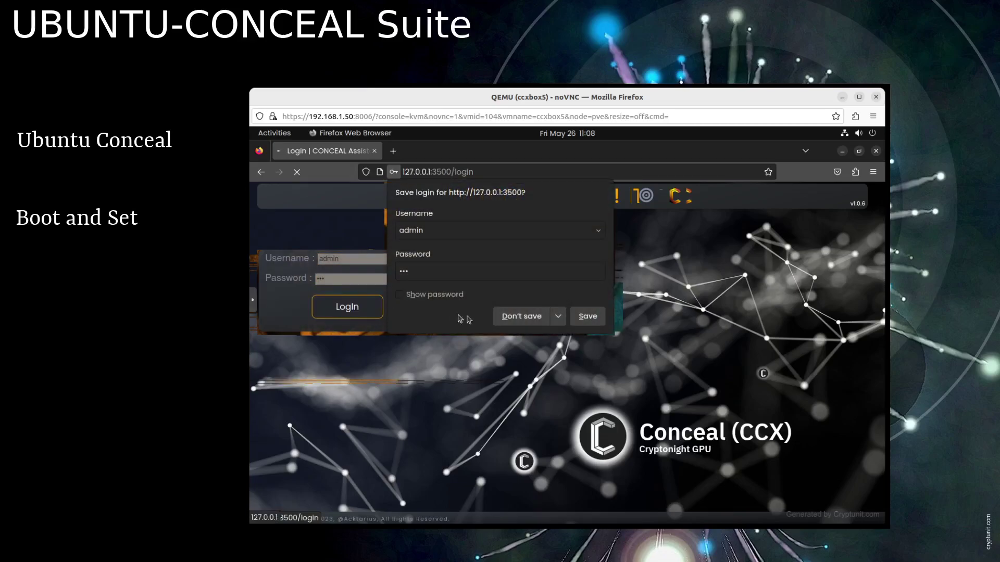
click(518, 316)
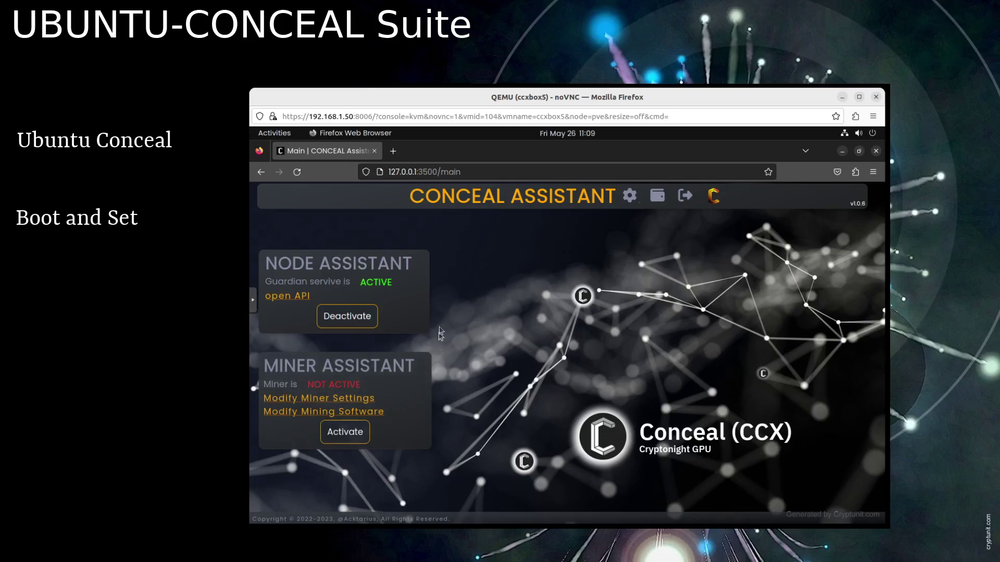
- Deactivate the Node Assistant service, reload, log out, and close the Firefox window
click(360, 317)
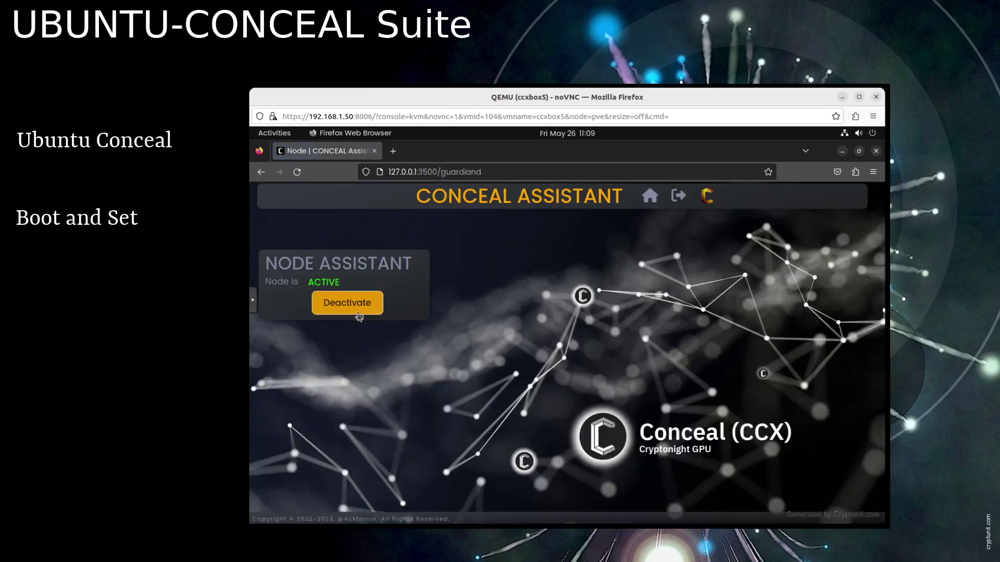
click(347, 303)
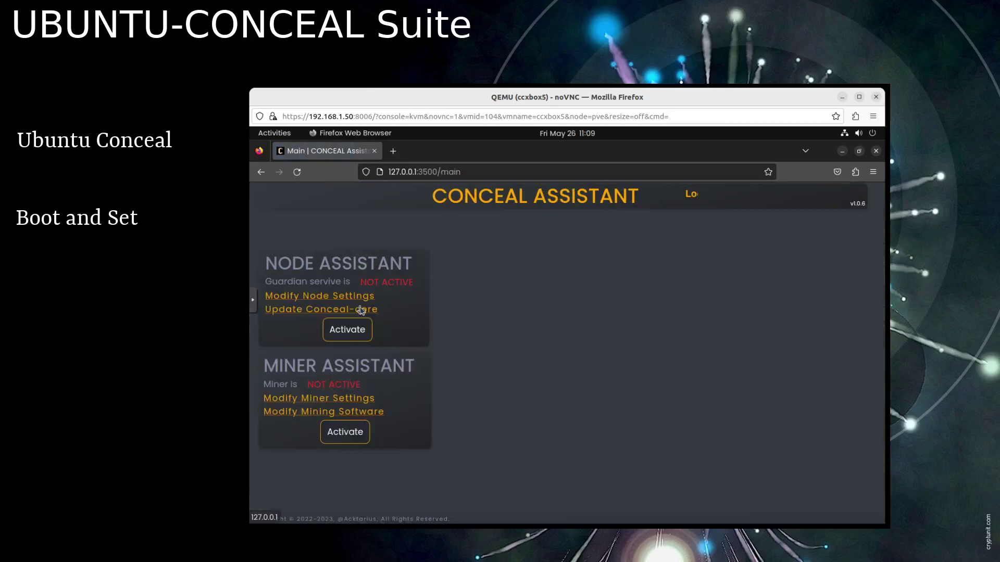
click(297, 172)
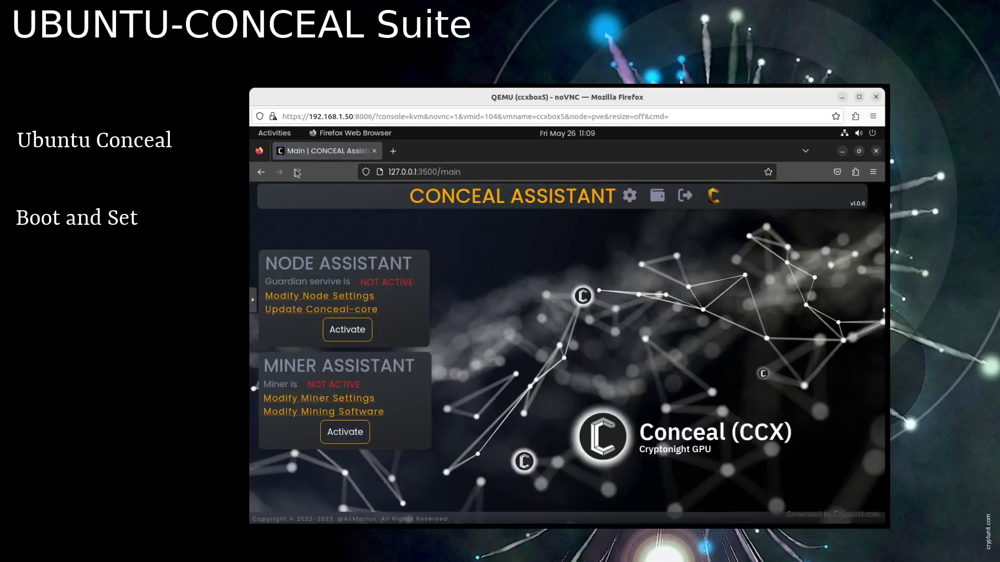
click(686, 196)
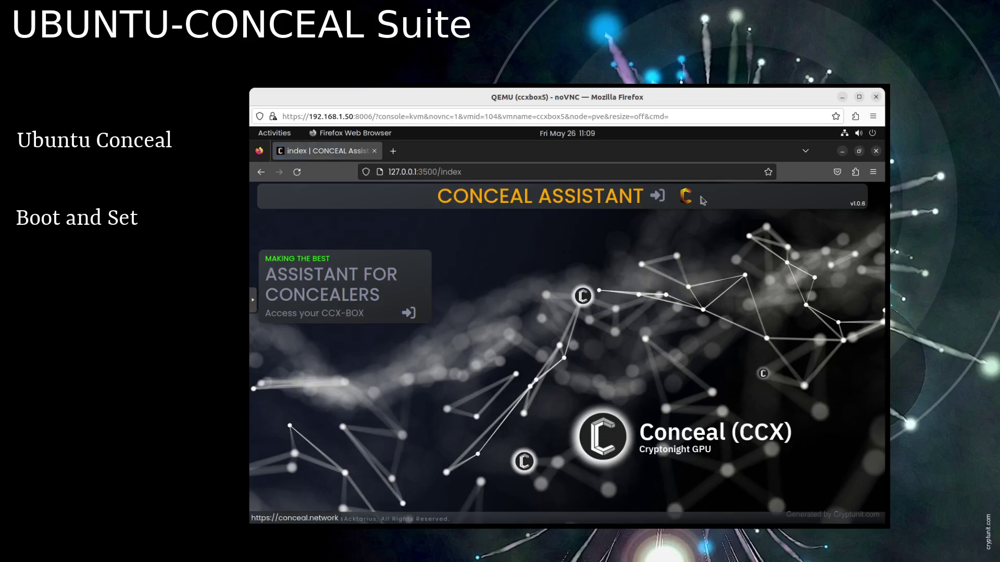
click(876, 151)
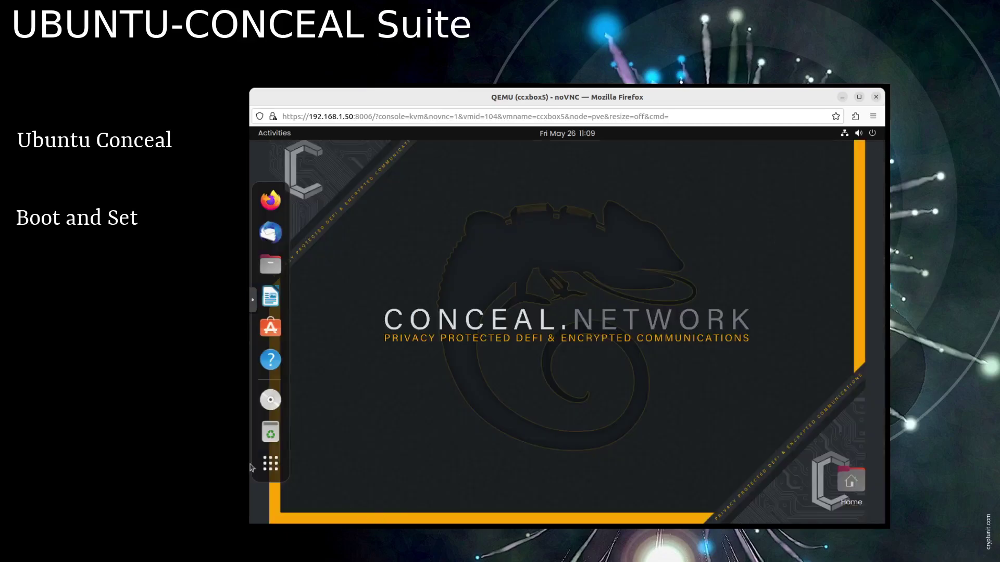
- Launch the Conceal Desktop wallet from the full application list
click(269, 463)
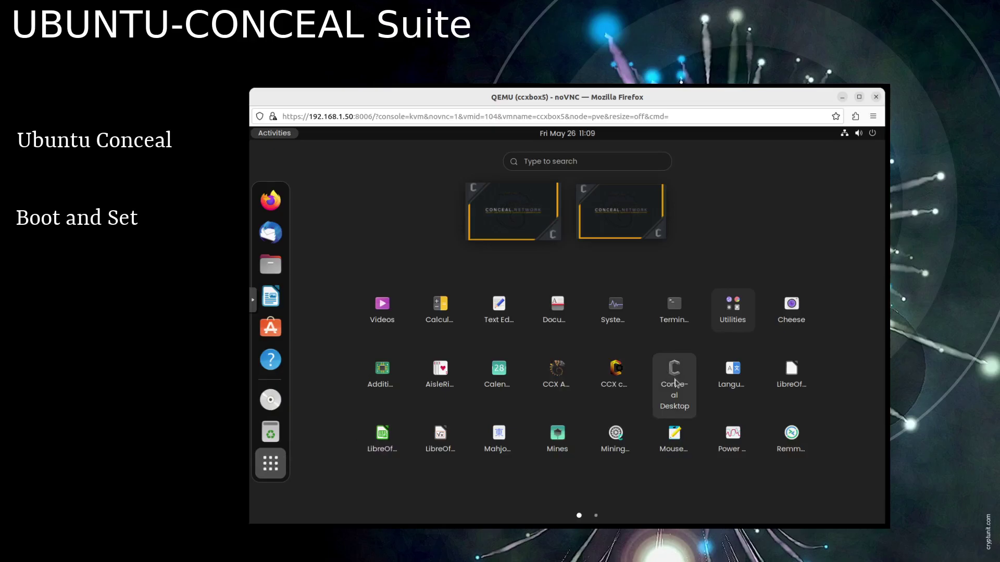
click(675, 383)
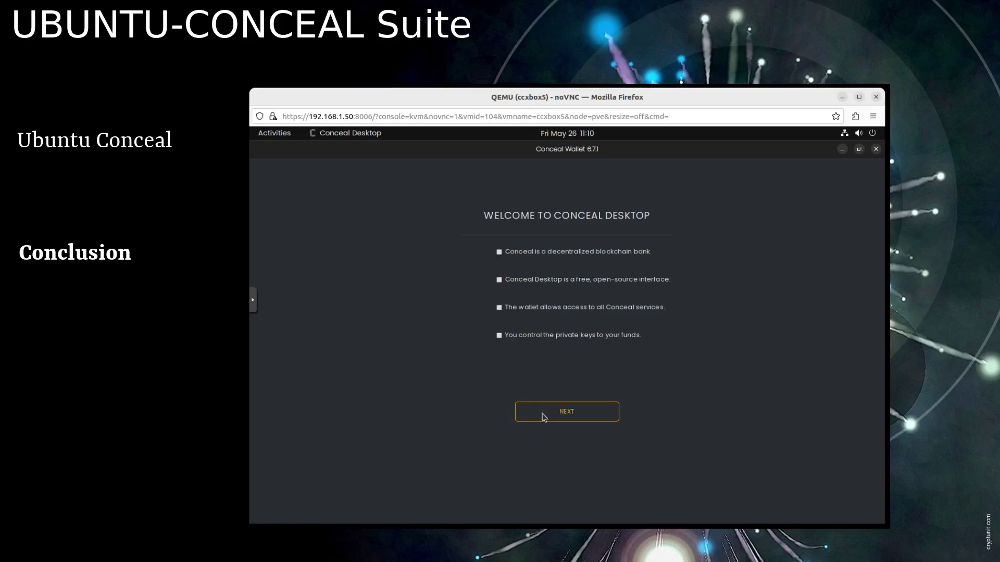
- Advance two welcome pages to 'only YOU are in control', then close the wallet window
click(543, 417)
click(566, 432)
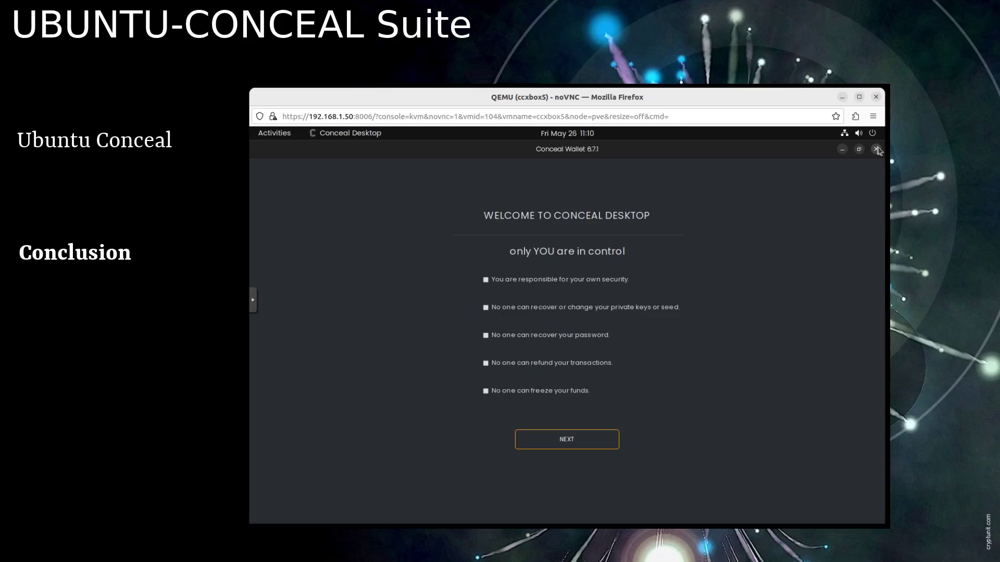
click(877, 150)
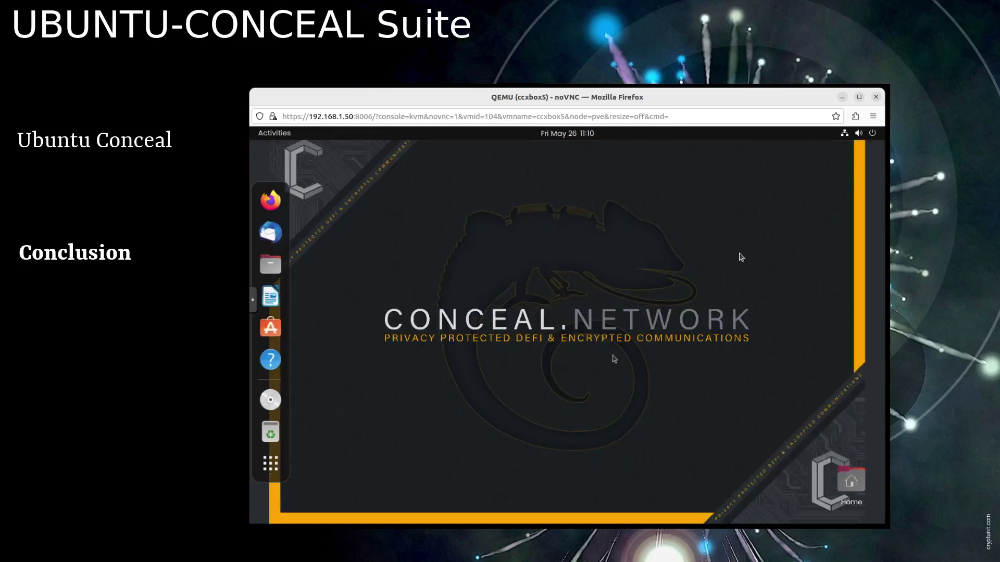